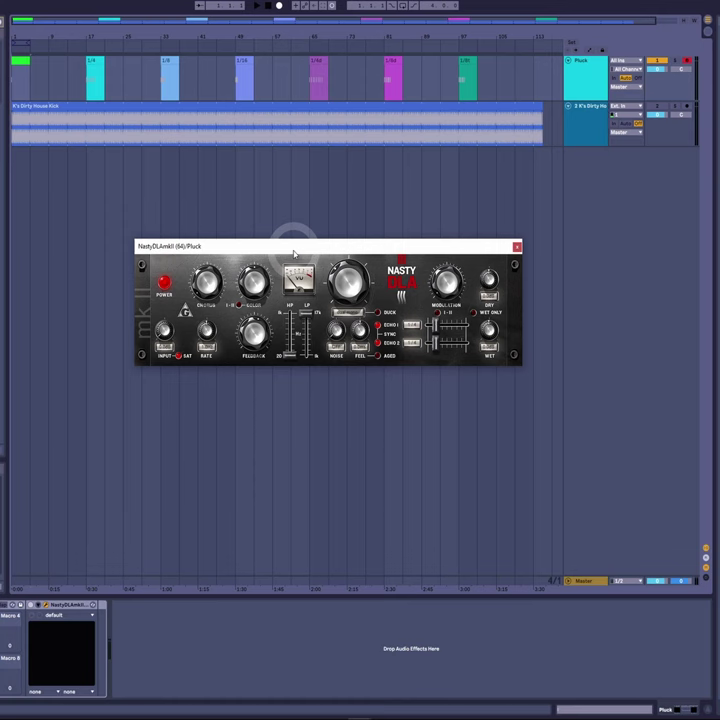
- Reposition the NastyDLA window and play the single-note pluck clip over the kick from the start
{"action": "mouse_move", "coordinate": [294, 251]}
{"action": "left_mouse_down"}
{"action": "mouse_move", "coordinate": [282, 243]}
{"action": "mouse_move", "coordinate": [291, 263]}
{"action": "left_mouse_up"}
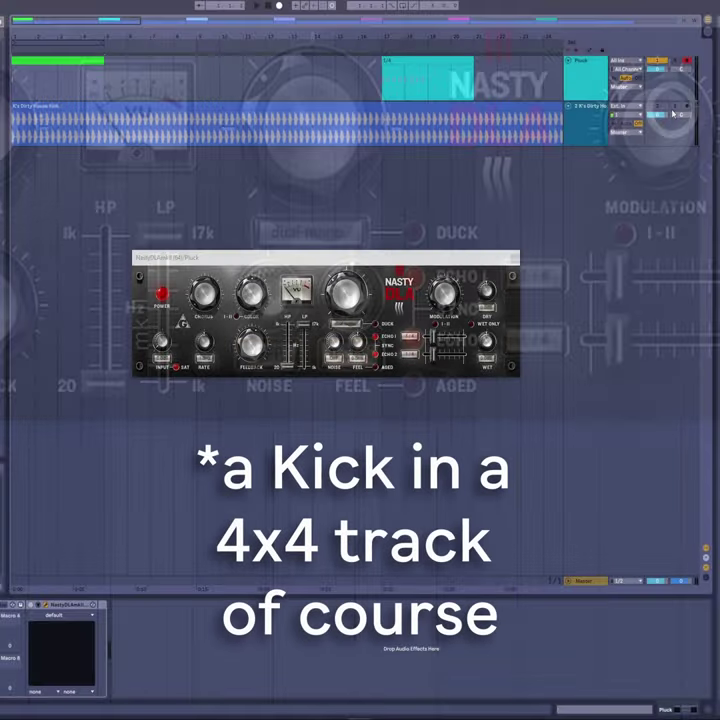
{"action": "key", "text": "space"}
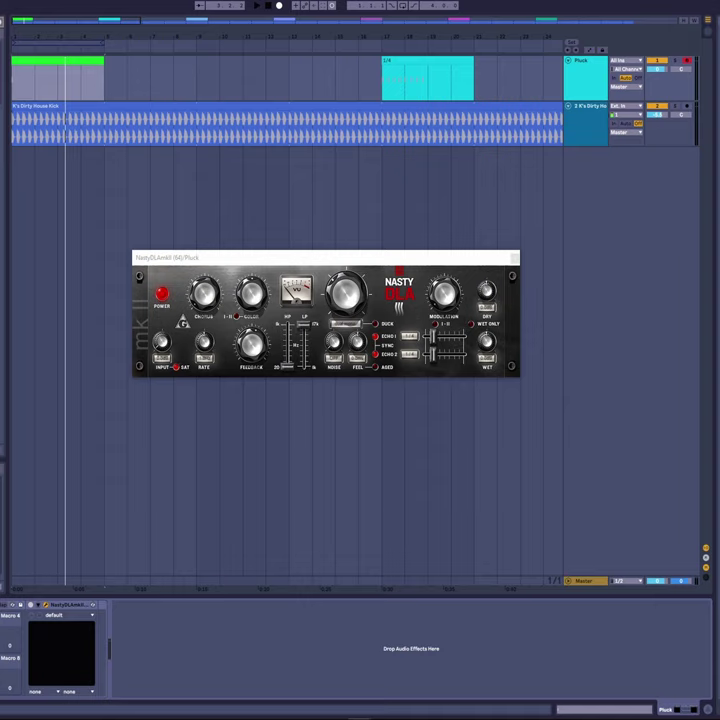
{"action": "key", "text": "0"}
{"action": "key", "text": "space"}
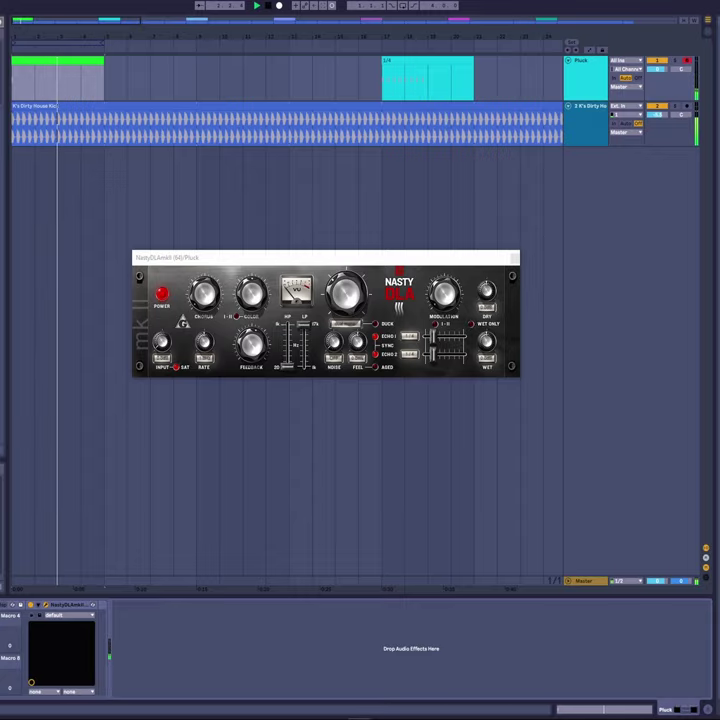
- Turn on the NastyDLA delay and set both echo times to 1/8, then to 1/16
{"action": "key", "text": "space"}
{"action": "left_click", "coordinate": [31, 605]}
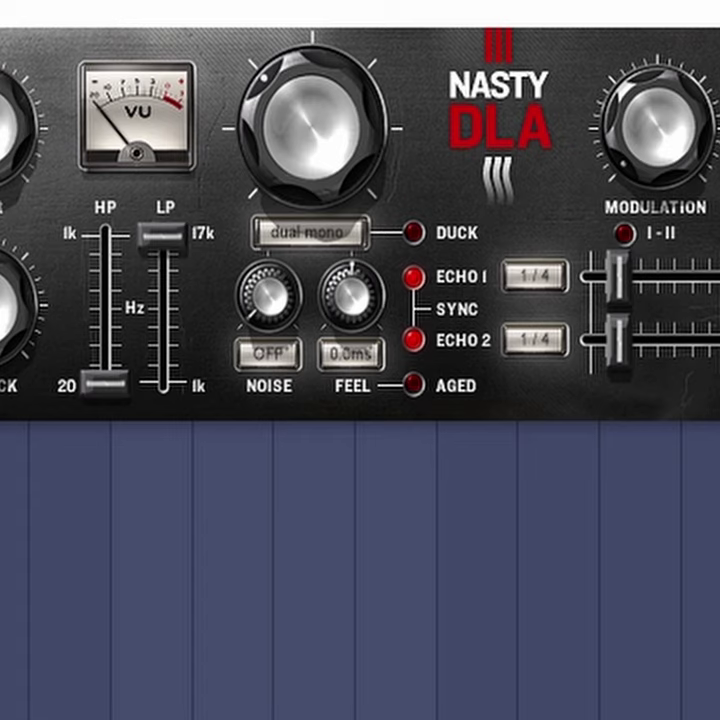
{"action": "mouse_move", "coordinate": [618, 277]}
{"action": "left_mouse_down"}
{"action": "mouse_move", "coordinate": [604, 277]}
{"action": "mouse_move", "coordinate": [613, 277]}
{"action": "left_mouse_up"}
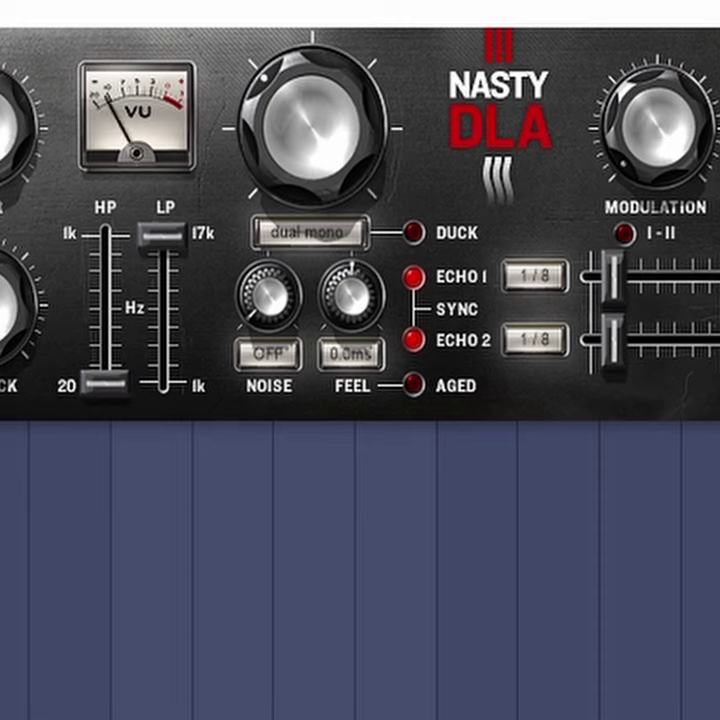
{"action": "left_click_drag", "start_coordinate": [613, 277], "coordinate": [603, 277]}
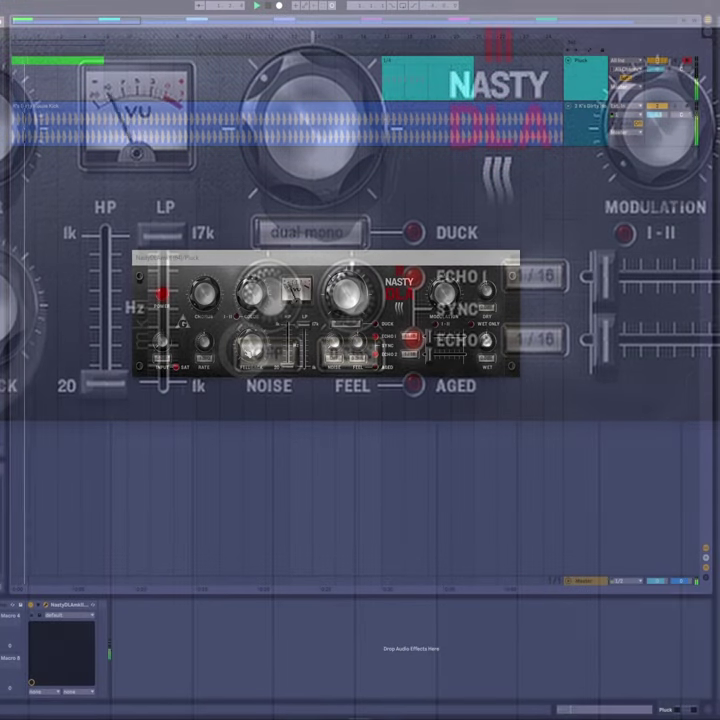
- Open the 1/4 pluck clip, close the delay window and play the clip's notes against the kick
{"action": "left_click", "coordinate": [77, 514]}
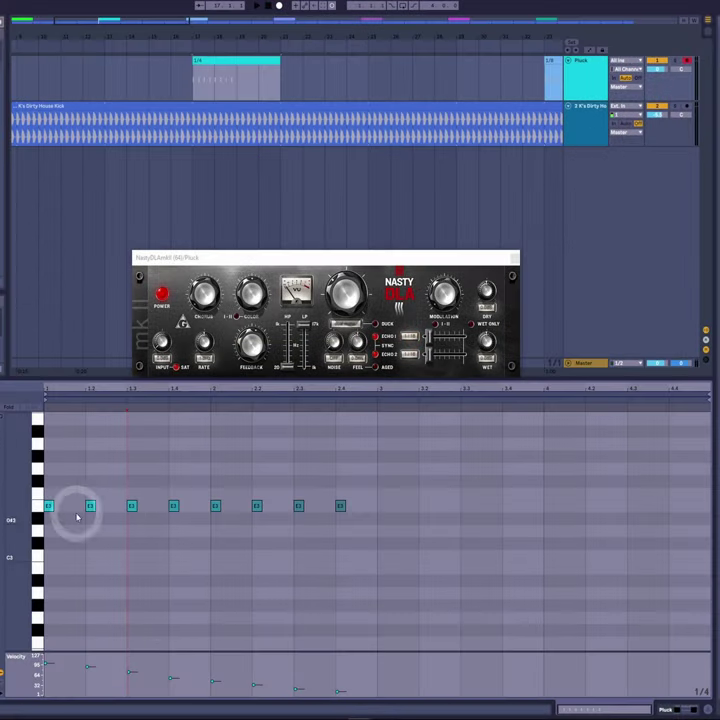
{"action": "left_click", "coordinate": [163, 663]}
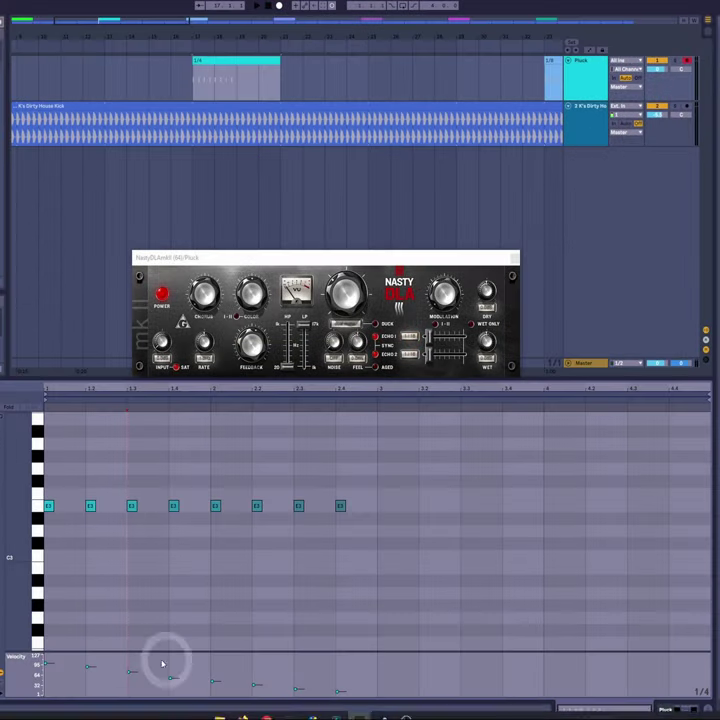
{"action": "left_click", "coordinate": [222, 60]}
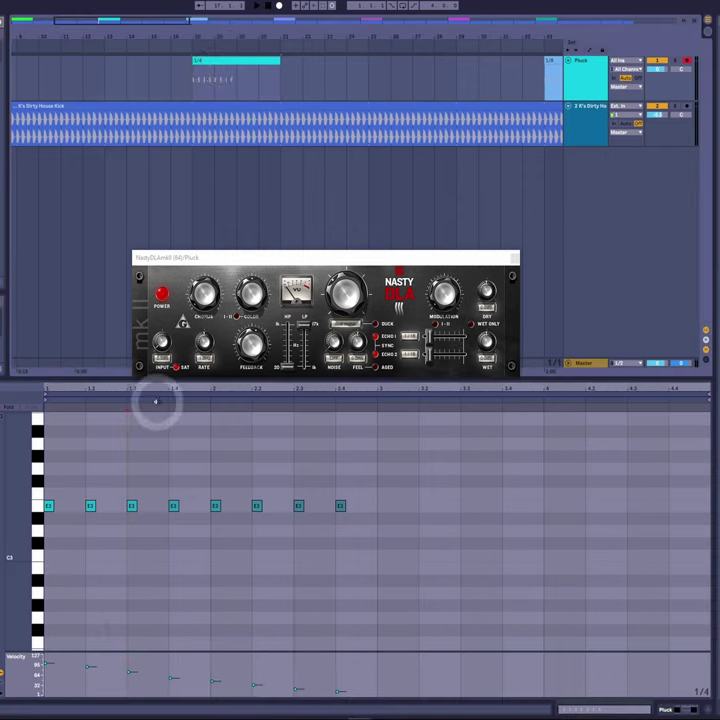
{"action": "key", "text": "space"}
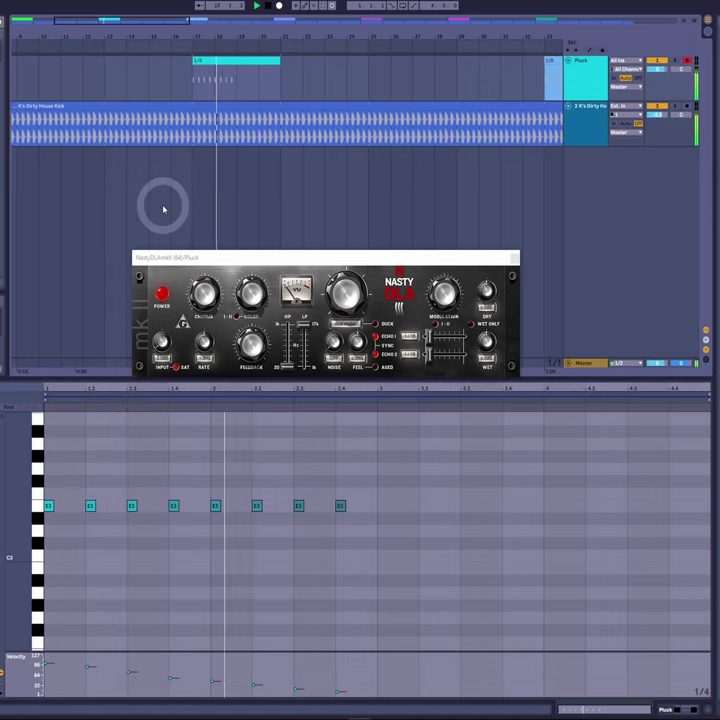
{"action": "left_click", "coordinate": [514, 258]}
{"action": "key", "text": "space"}
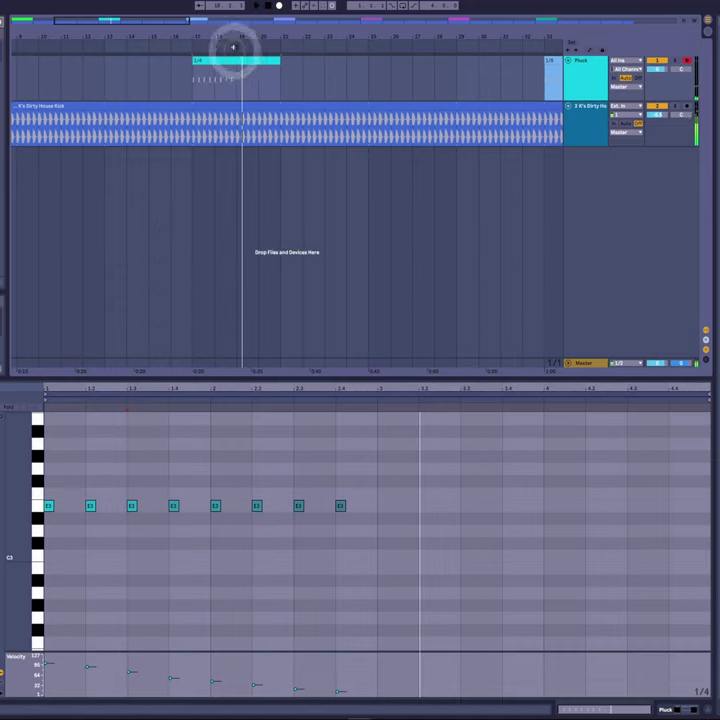
{"action": "key", "text": "space"}
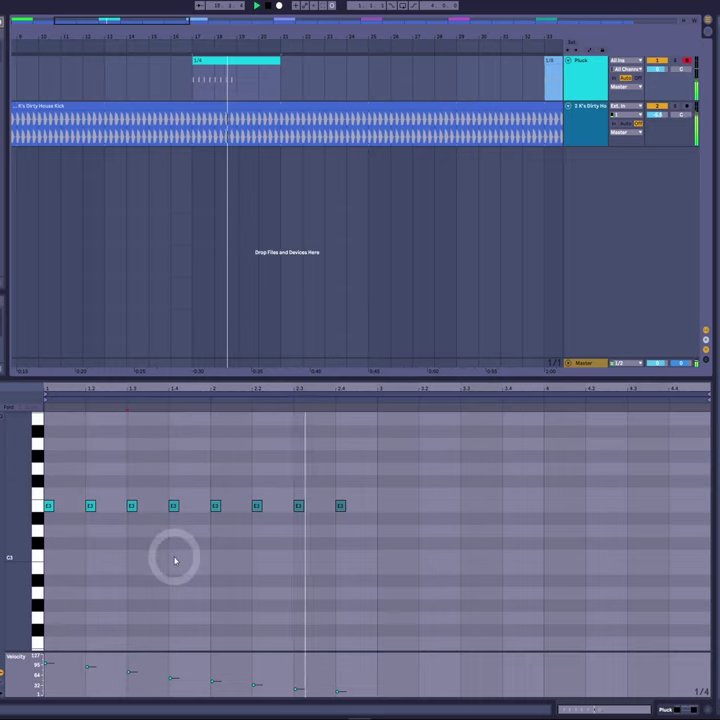
{"action": "key", "text": "space"}
- Open the 1/8 pluck clip, enlarge its notes and play it against the kick
{"action": "left_click_drag", "start_coordinate": [400, 37], "coordinate": [254, 60]}
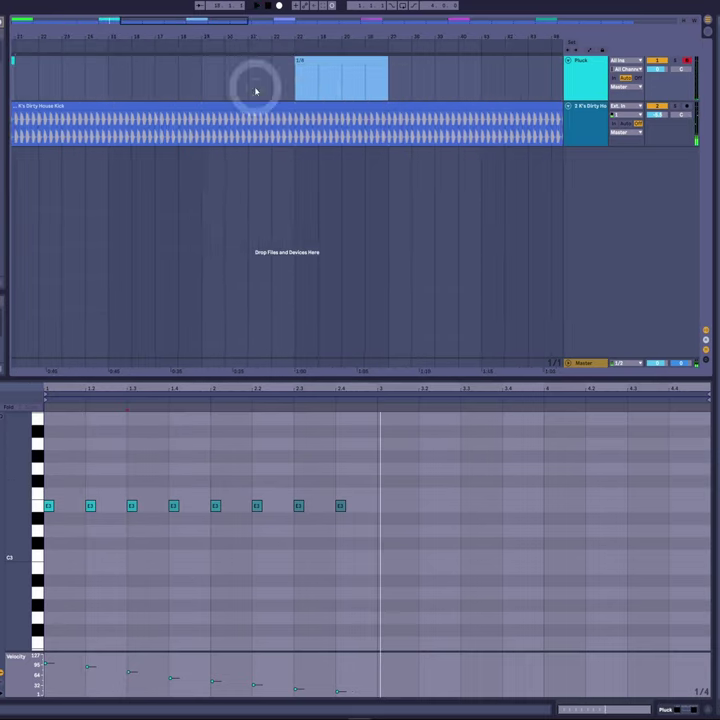
{"action": "left_click", "coordinate": [332, 64]}
{"action": "key", "text": "space"}
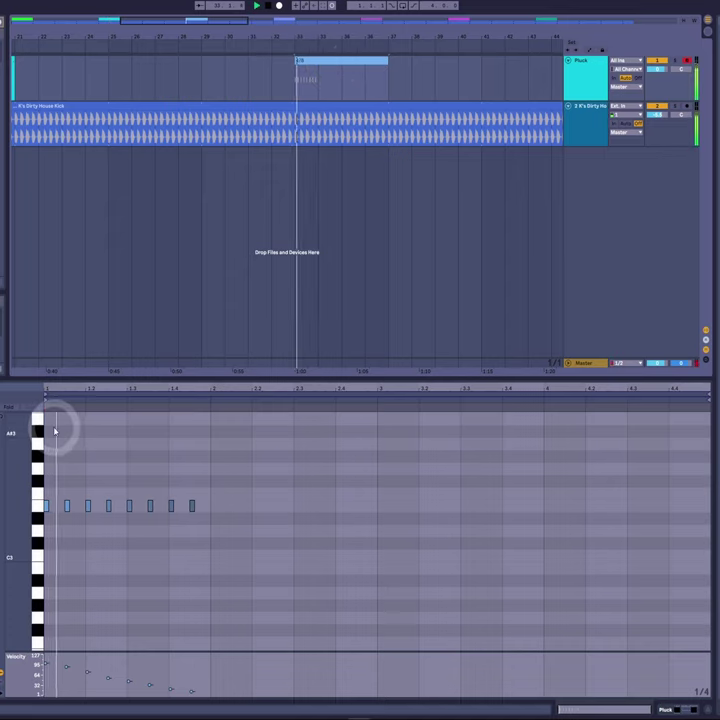
{"action": "left_click_drag", "start_coordinate": [62, 391], "coordinate": [62, 387]}
{"action": "key", "text": "space"}
{"action": "key", "text": "space"}
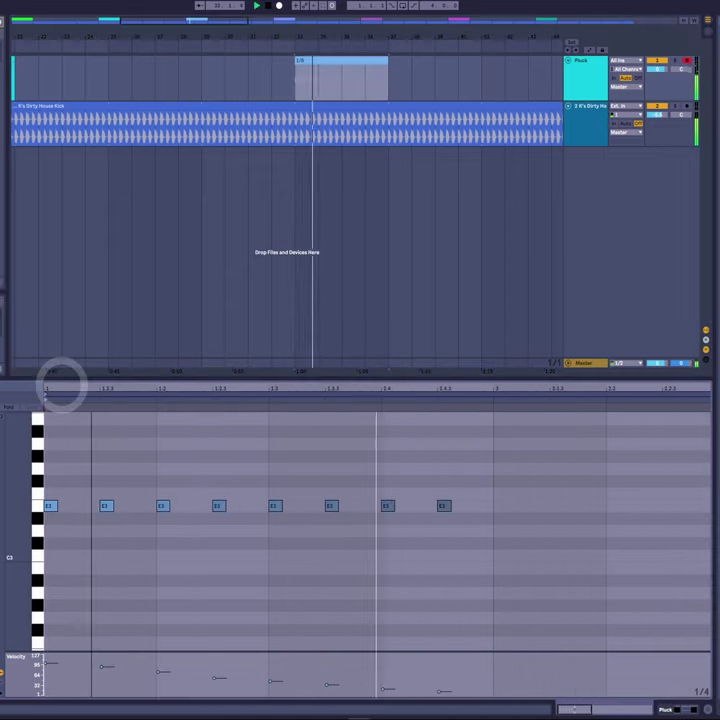
{"action": "key", "text": "space"}
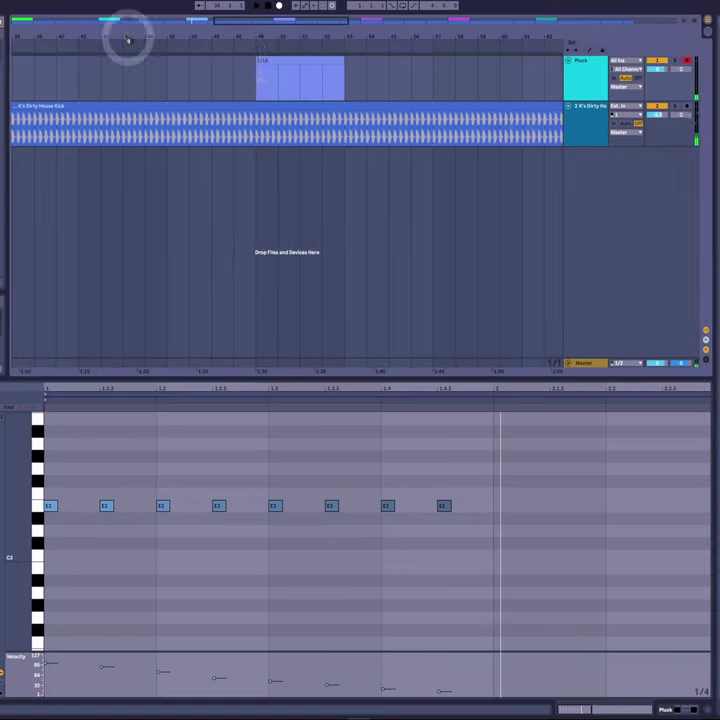
- Open the 1/16 pluck clip, enlarge its notes and play it against the kick
{"action": "left_click", "coordinate": [267, 57]}
{"action": "left_click", "coordinate": [84, 469]}
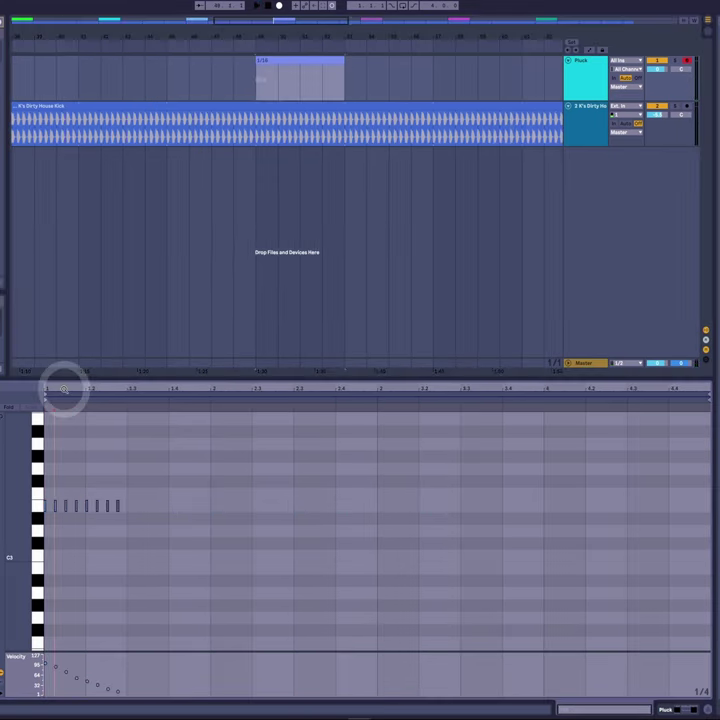
{"action": "left_click_drag", "start_coordinate": [64, 389], "coordinate": [63, 389]}
{"action": "key", "text": "space"}
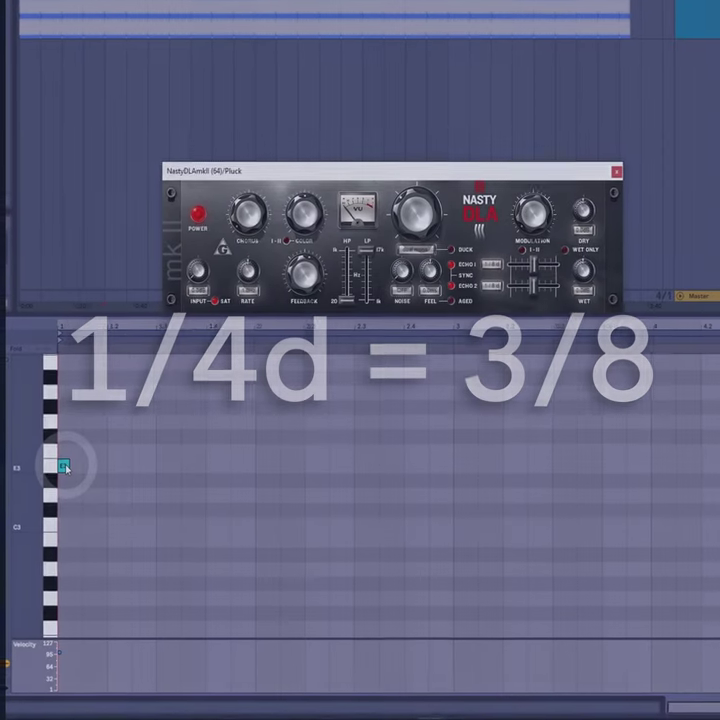
- Repeat the clip's E3 note at 3/8 intervals up to 3.2 to lay out the dotted quarter delay
{"action": "left_click_drag", "start_coordinate": [64, 465], "coordinate": [511, 476]}
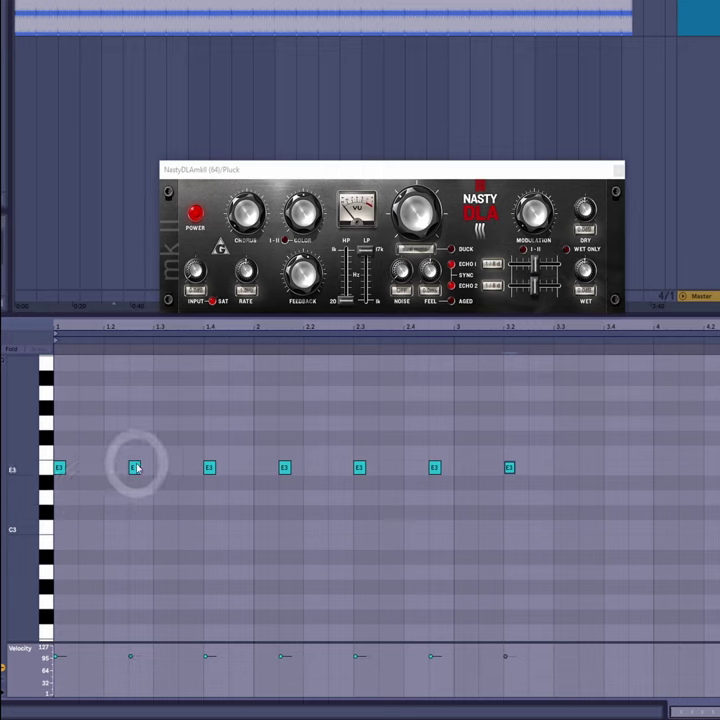
{"action": "mouse_move", "coordinate": [133, 467]}
{"action": "left_mouse_down"}
{"action": "mouse_move", "coordinate": [108, 465]}
{"action": "mouse_move", "coordinate": [153, 467]}
{"action": "mouse_move", "coordinate": [132, 472]}
{"action": "left_mouse_up"}
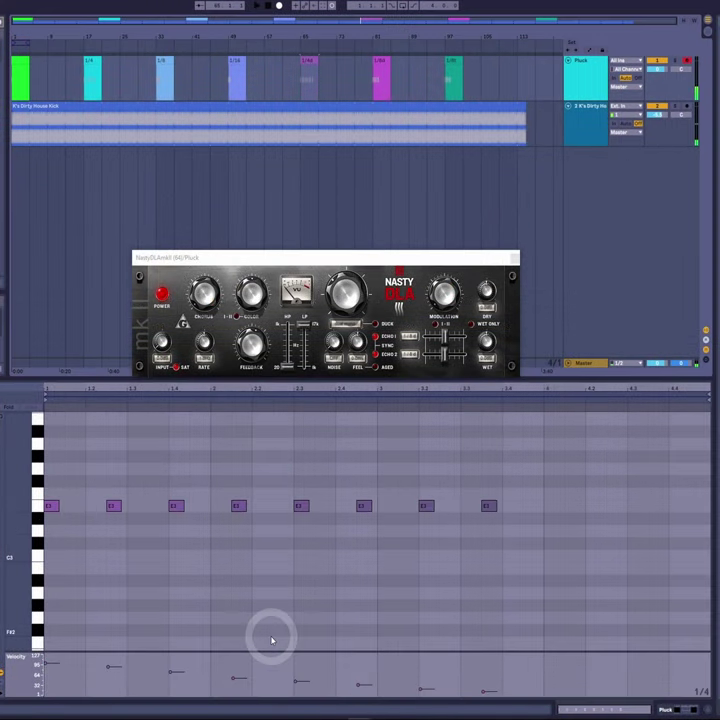
- Compare the 1/4d pluck clip with the first single-note clip played through the dotted delay
{"action": "key", "text": "space"}
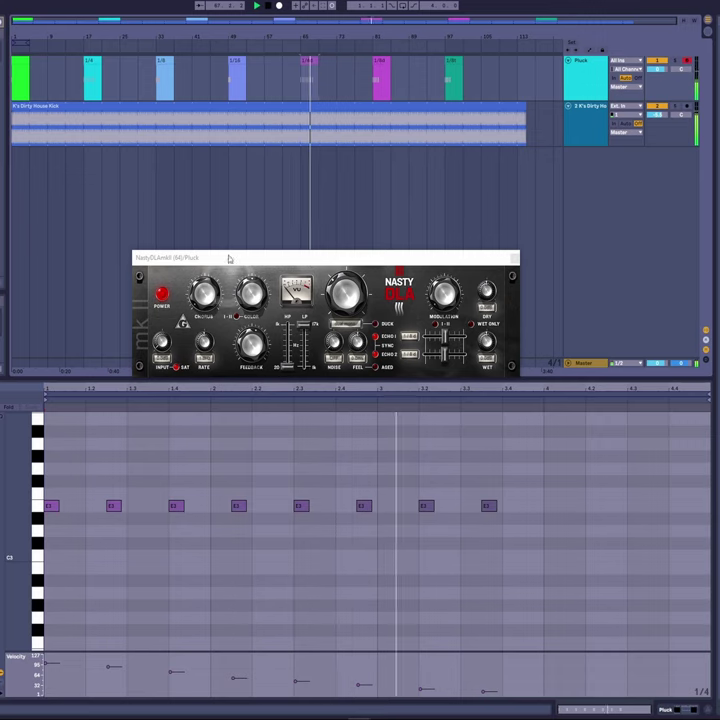
{"action": "left_click", "coordinate": [22, 59]}
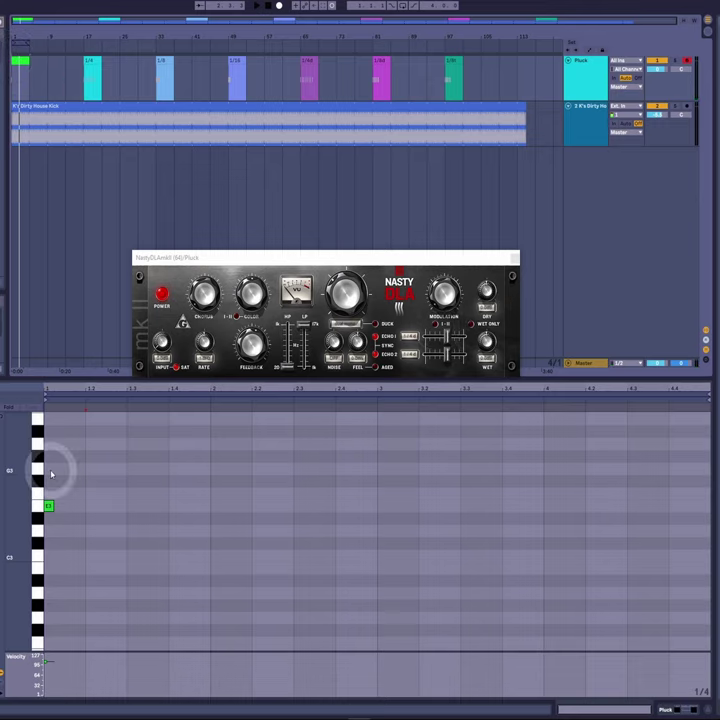
{"action": "key", "text": "space"}
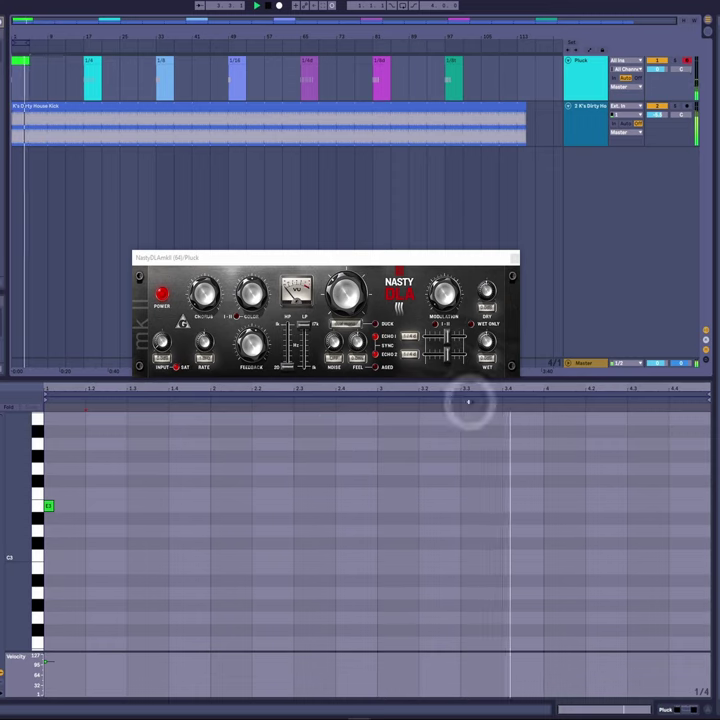
{"action": "key", "text": "space"}
{"action": "left_click", "coordinate": [486, 350]}
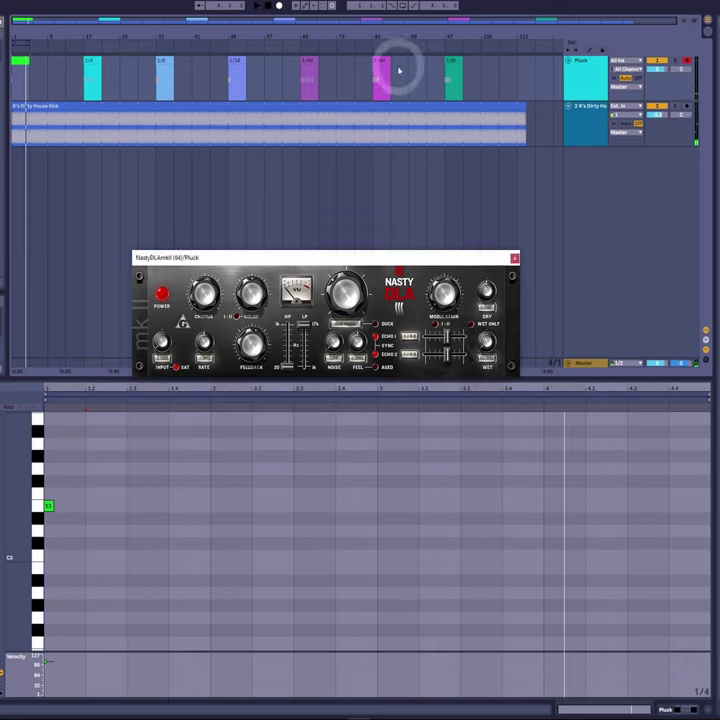
{"action": "left_click", "coordinate": [313, 63]}
{"action": "key", "text": "space"}
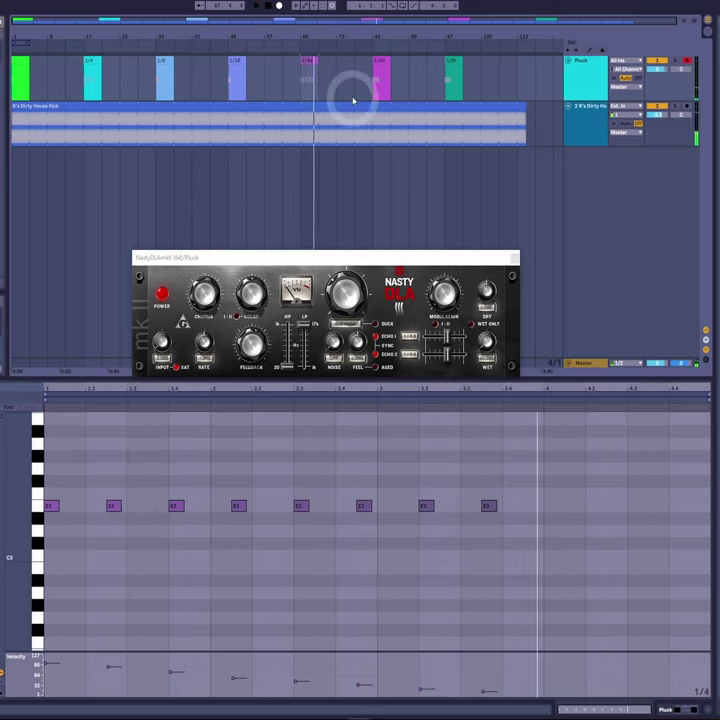
- Open the 1/8d pluck clip, enlarge its notes and play it against the kick
{"action": "left_click", "coordinate": [376, 64]}
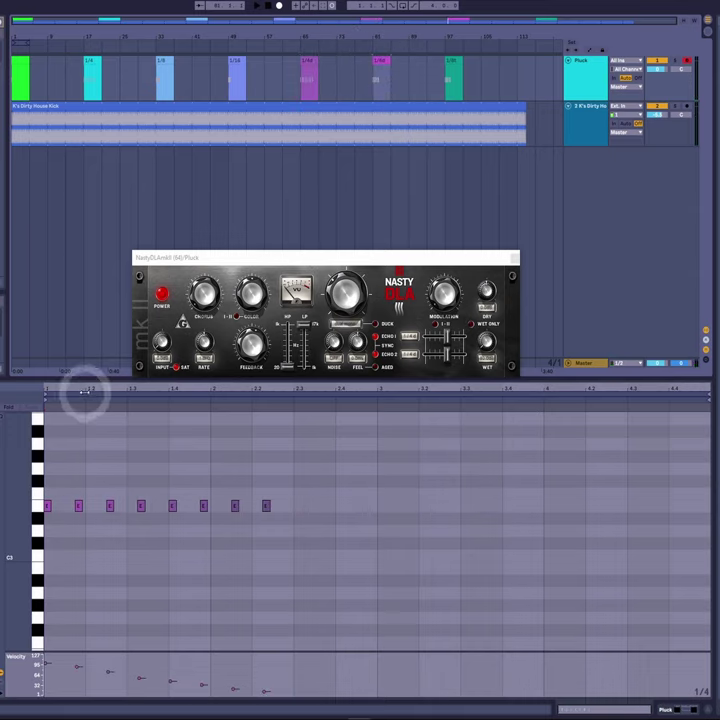
{"action": "left_click_drag", "start_coordinate": [77, 386], "coordinate": [78, 382]}
{"action": "key", "text": "space"}
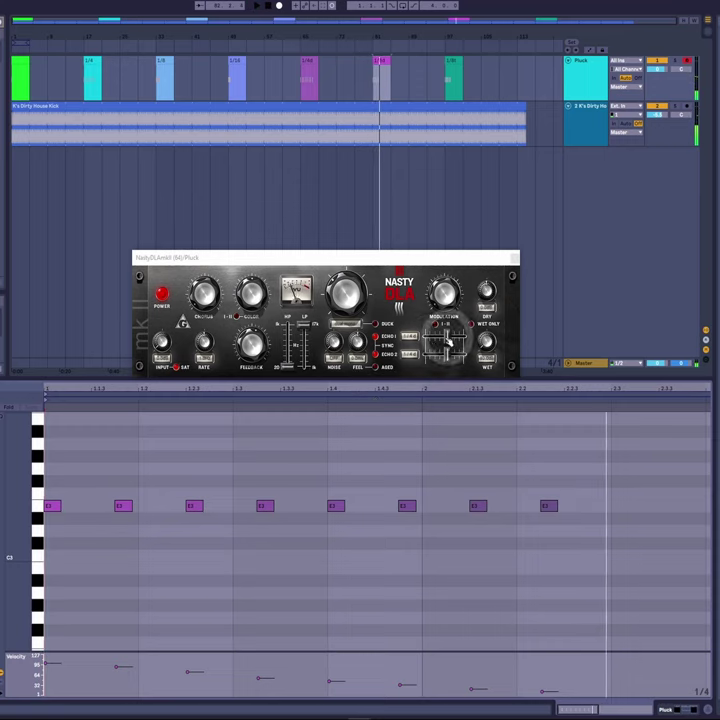
- Return to the first single-note pluck clip and bring up the track's delay device
{"action": "left_click", "coordinate": [20, 60]}
{"action": "key", "text": "shift+Tab"}
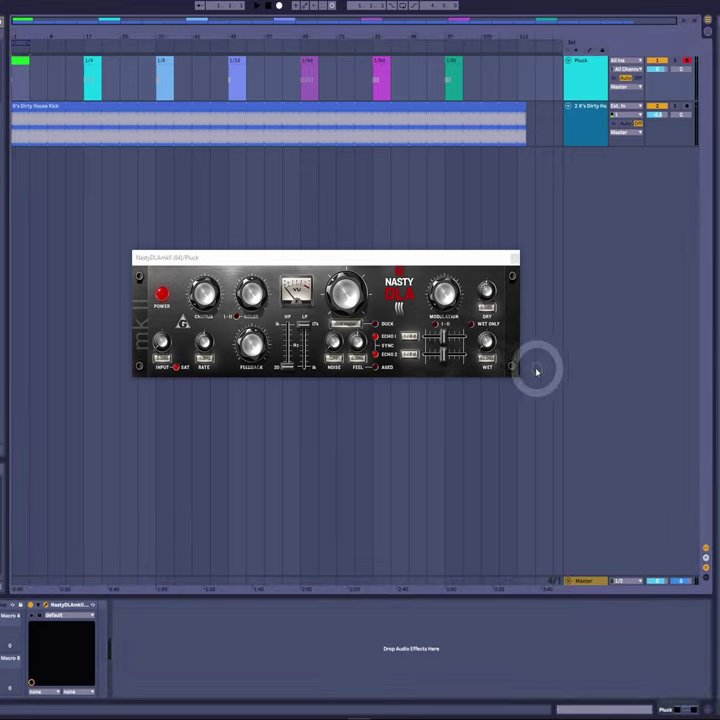
{"action": "left_click", "coordinate": [490, 345]}
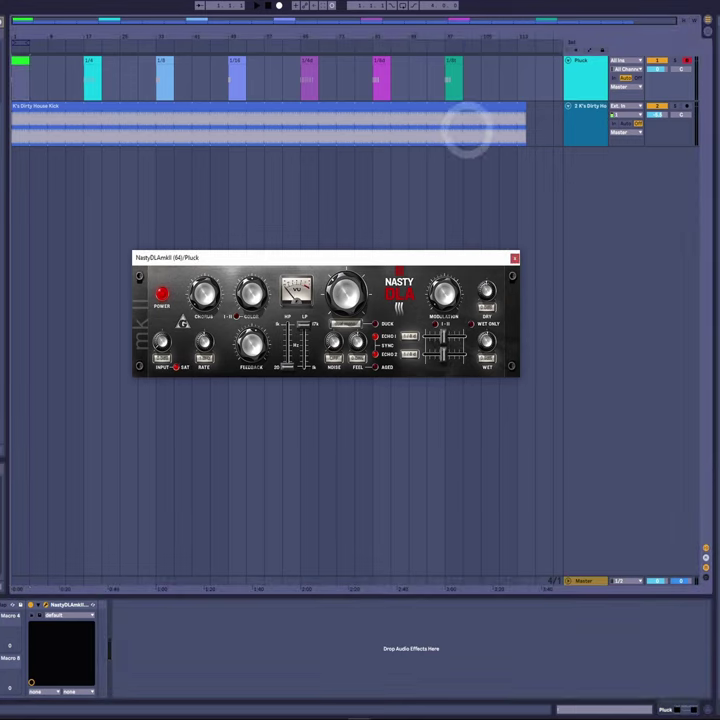
{"action": "double_click", "coordinate": [19, 63]}
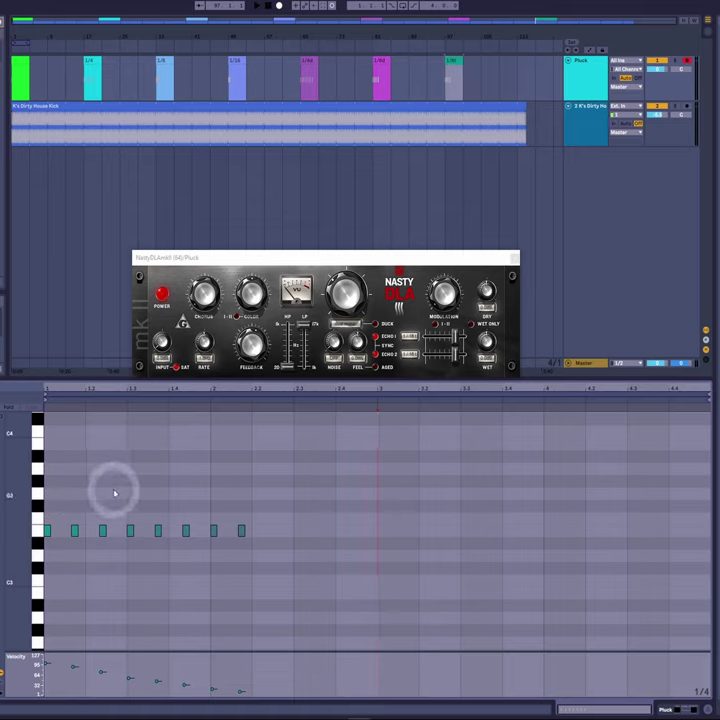
- Play the triplet pluck clip and compare it with the single-note clip through the triplet delay
{"action": "key", "text": "space"}
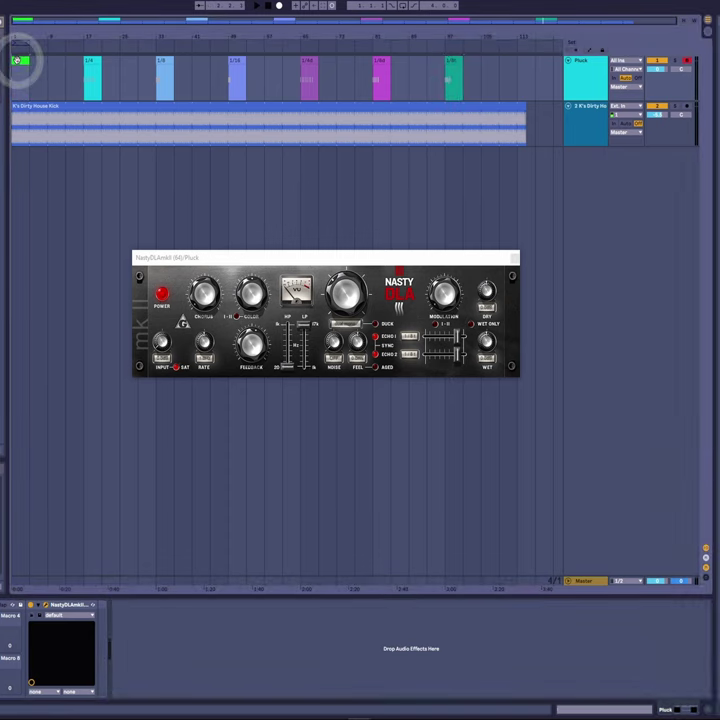
{"action": "double_click", "coordinate": [18, 61]}
{"action": "key", "text": "space"}
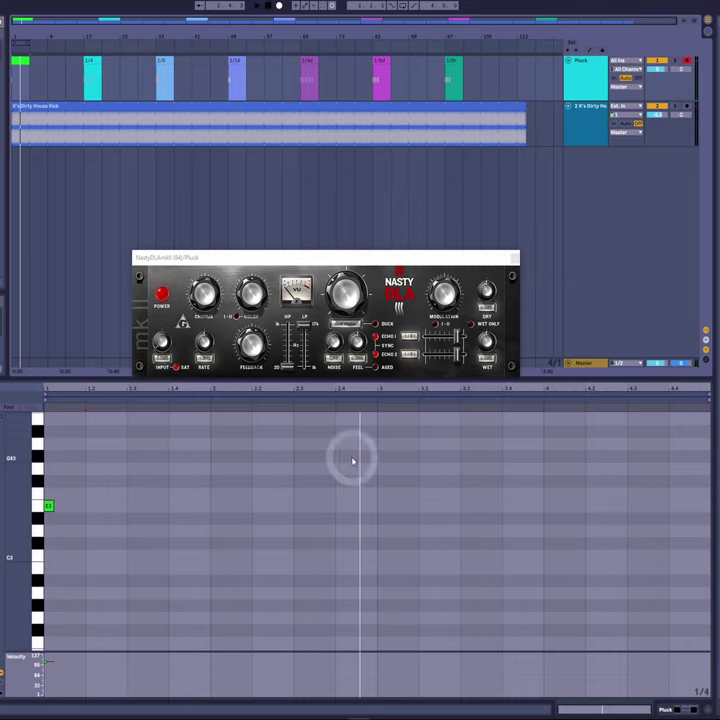
{"action": "left_click_drag", "start_coordinate": [377, 458], "coordinate": [7, 557]}
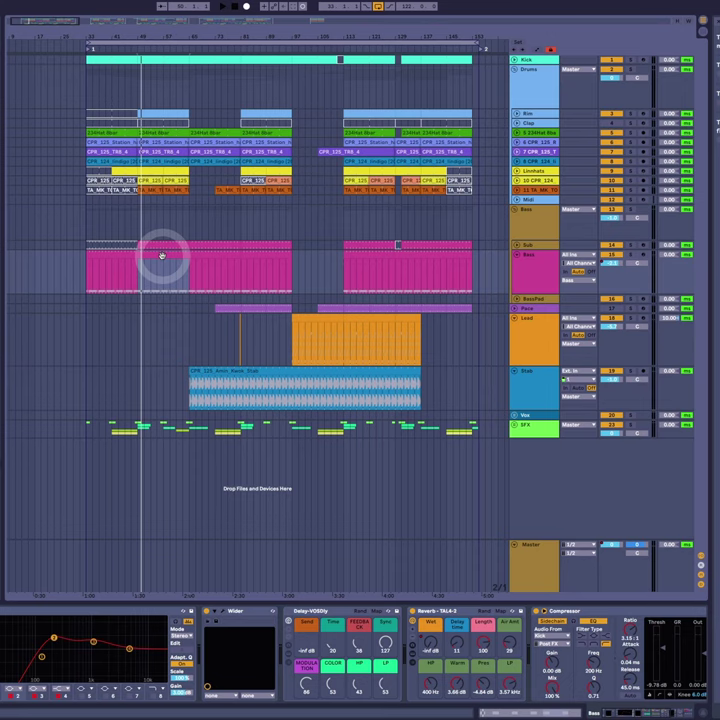
- Play the full arrangement from bar 50 to hear the selected Bass track section
{"action": "key", "text": "space"}
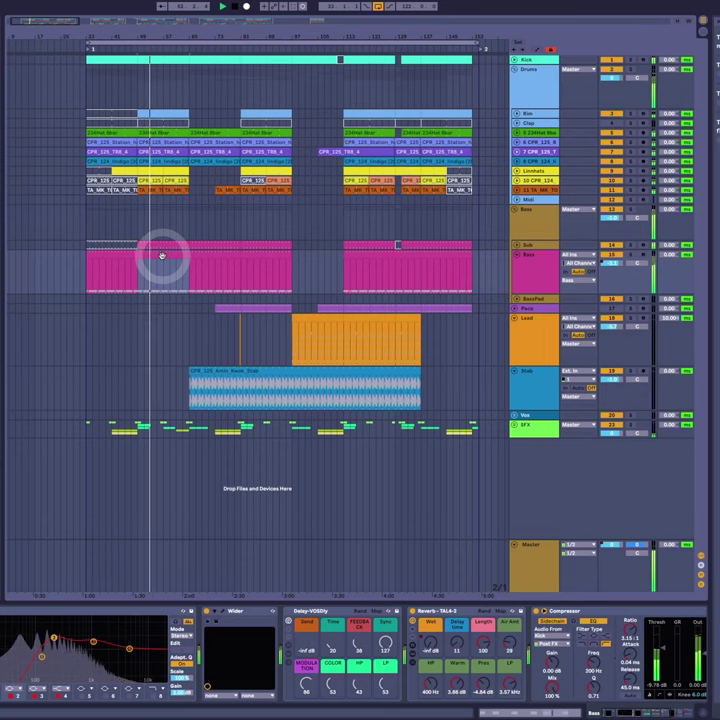
{"action": "key", "text": "space"}
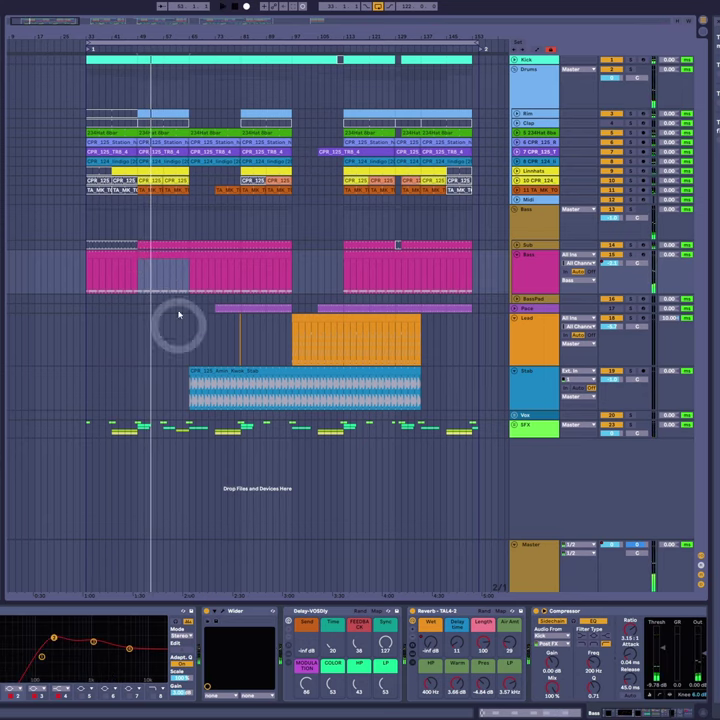
- Open the Bass clip, try extra notes at 1.2 and 1.2.4 between the existing ones, and undo them
{"action": "left_click", "coordinate": [164, 270]}
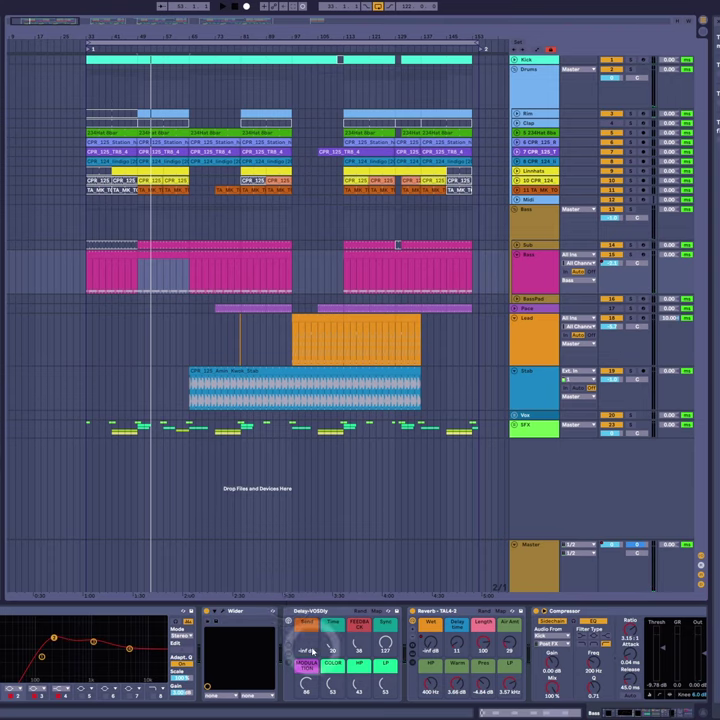
{"action": "double_click", "coordinate": [150, 260]}
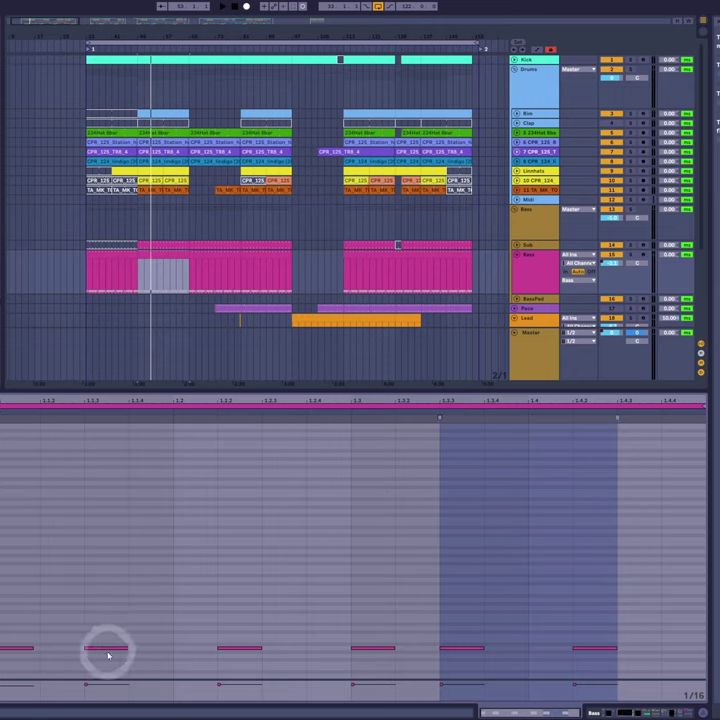
{"action": "double_click", "coordinate": [178, 658]}
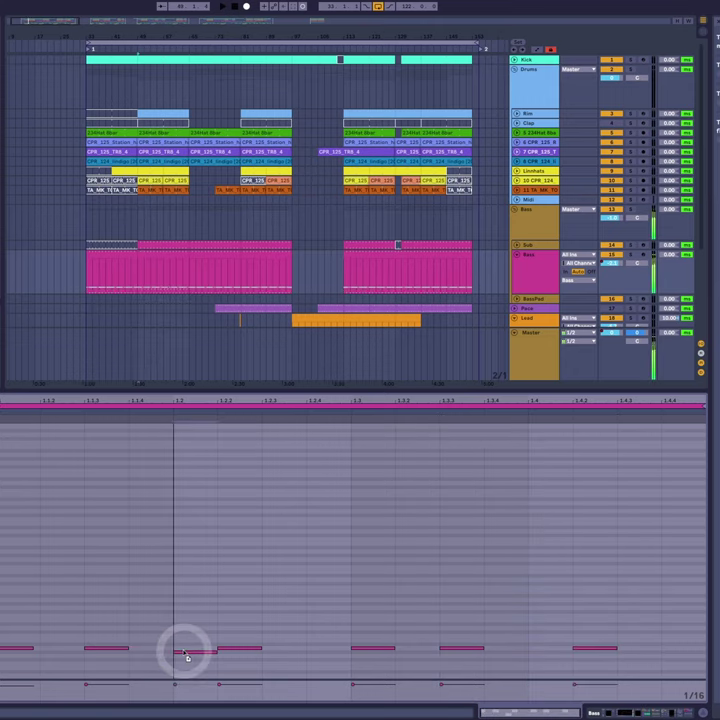
{"action": "left_click_drag", "start_coordinate": [186, 656], "coordinate": [191, 653]}
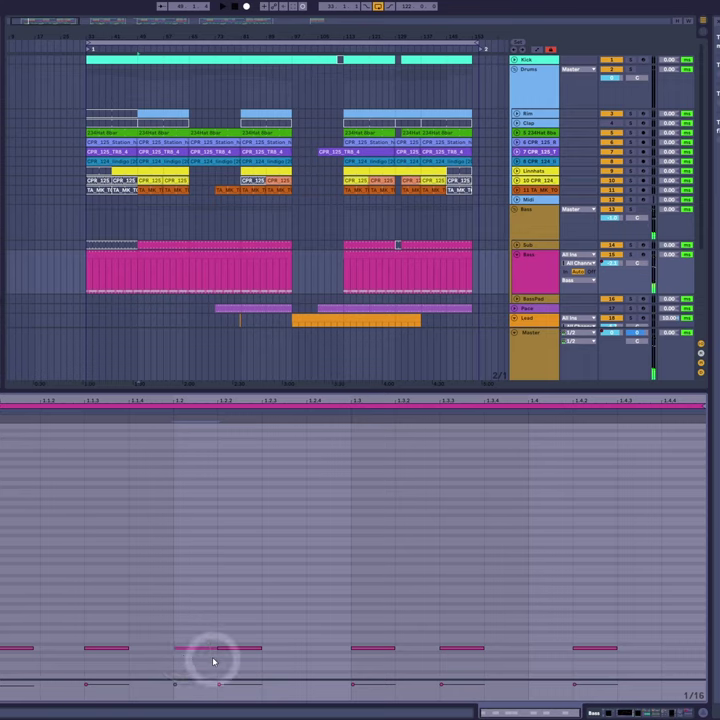
{"action": "double_click", "coordinate": [310, 651]}
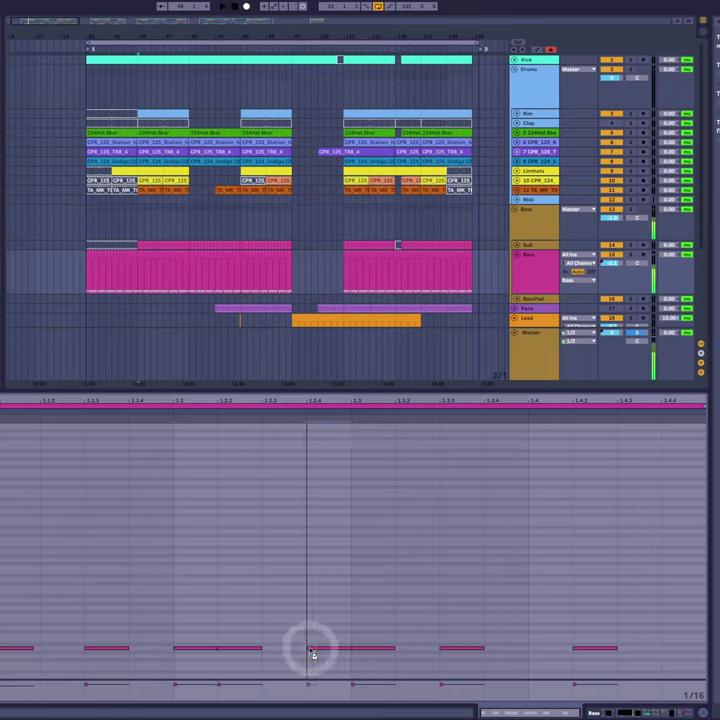
{"action": "key", "text": "ctrl+z"}
{"action": "key", "text": "ctrl+z"}
{"action": "key", "text": "ctrl+z"}
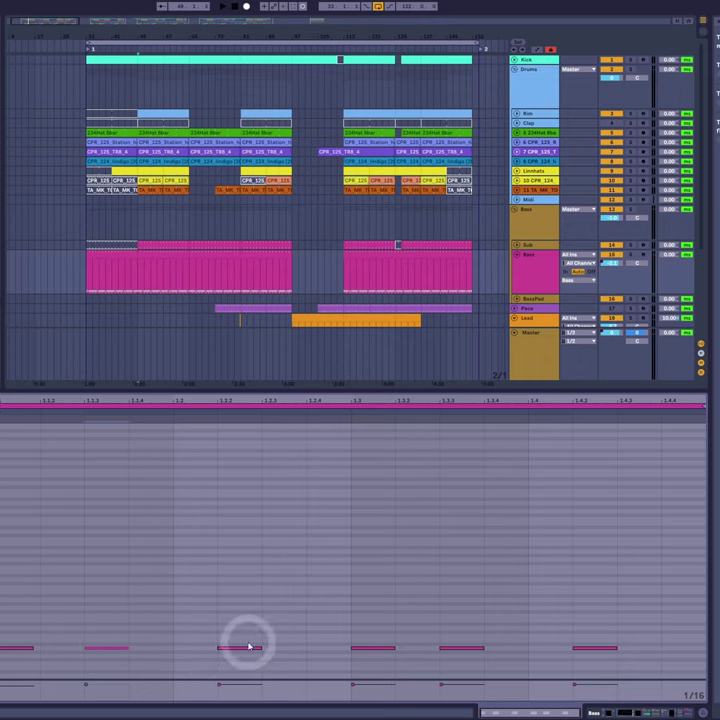
- Play the selected Bass section from bar 49 and raise its delay's Send to -3.04 dB
{"action": "key", "text": "shift+Tab"}
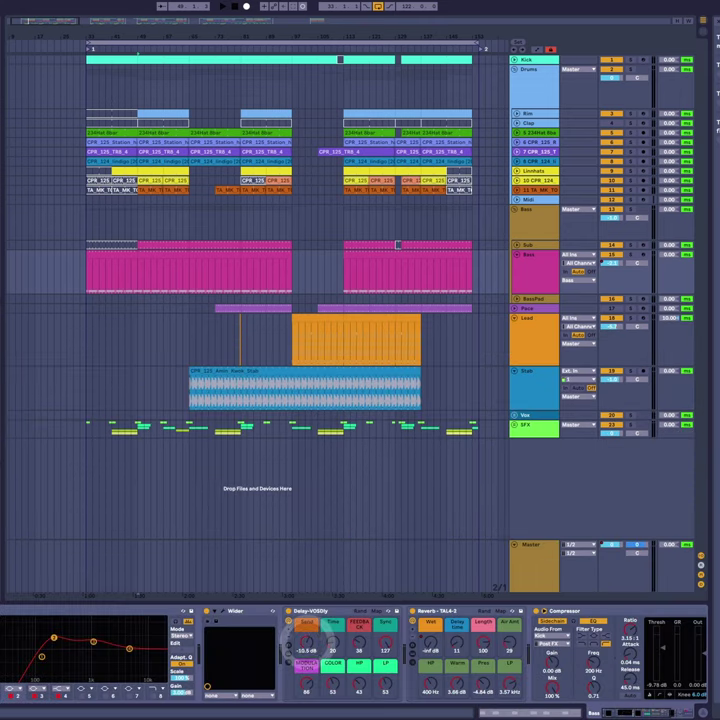
{"action": "left_click", "coordinate": [153, 256]}
{"action": "key", "text": "space"}
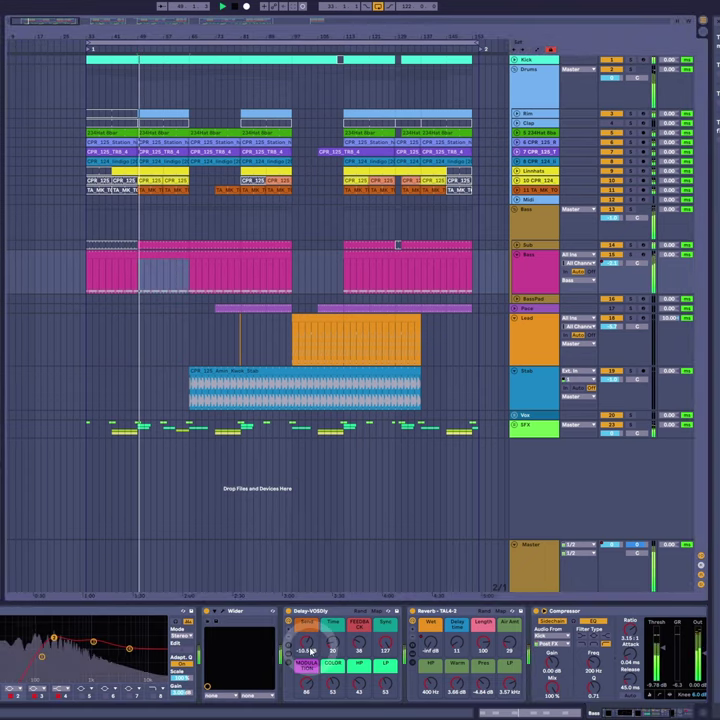
{"action": "left_click_drag", "start_coordinate": [310, 648], "coordinate": [310, 632]}
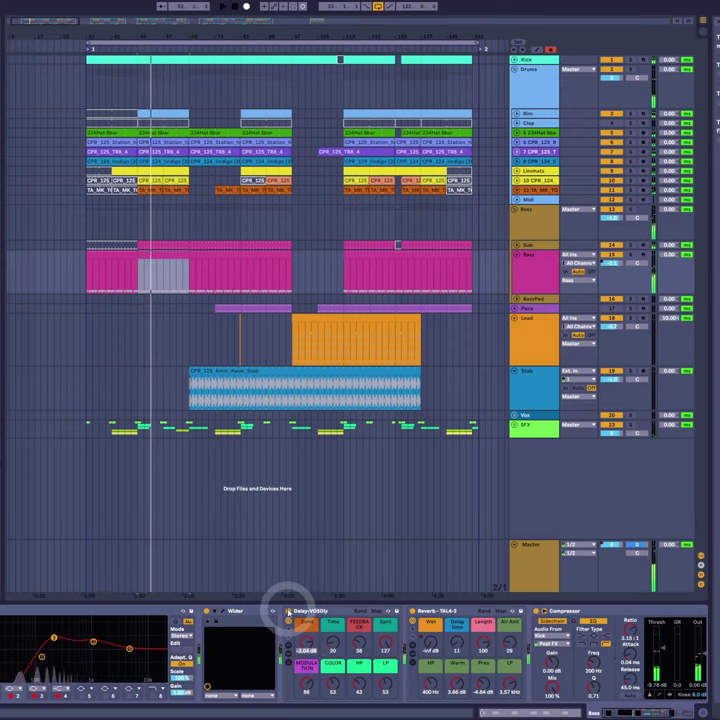
{"action": "key", "text": "space"}
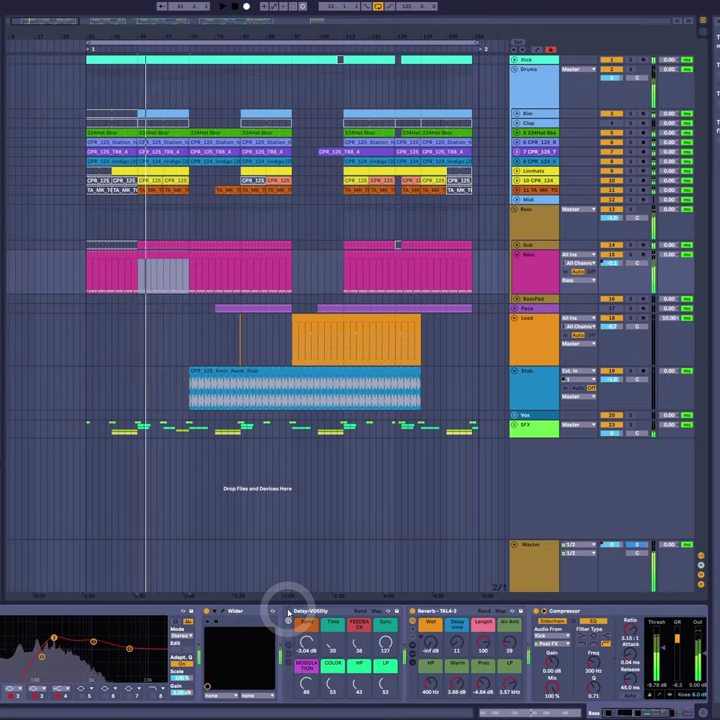
{"action": "key", "text": "space"}
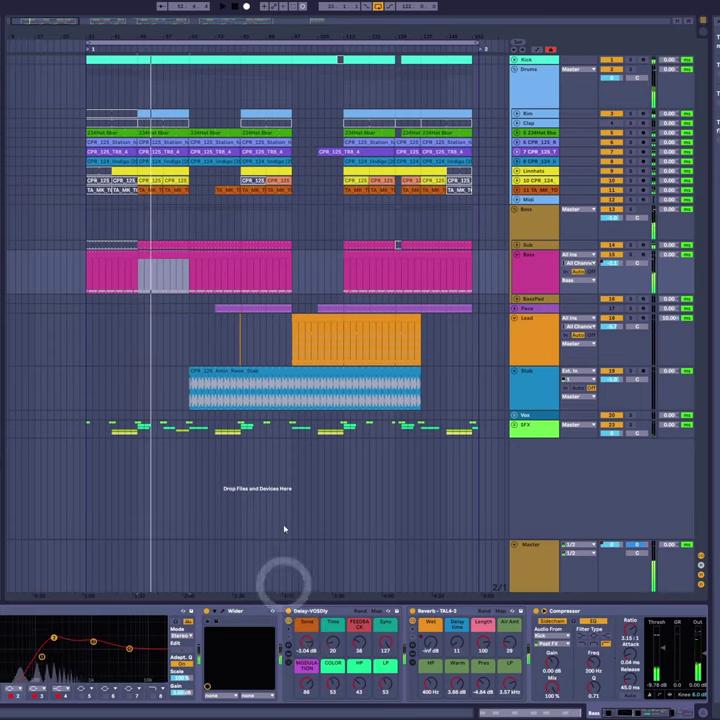
- Examine the Stab clip at bar 65, play it within the arrangement and raise the Stab track's volume
{"action": "left_click_drag", "start_coordinate": [205, 37], "coordinate": [205, 36]}
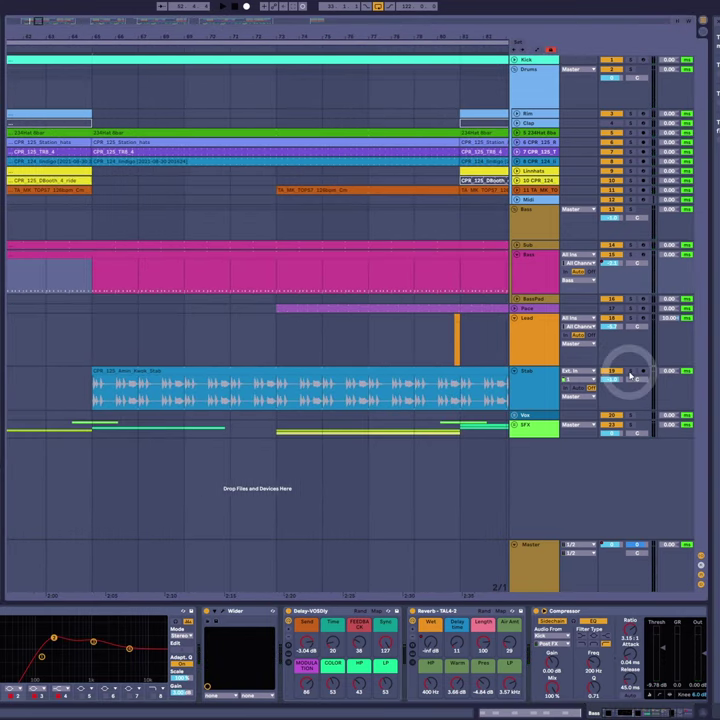
{"action": "left_click", "coordinate": [120, 250]}
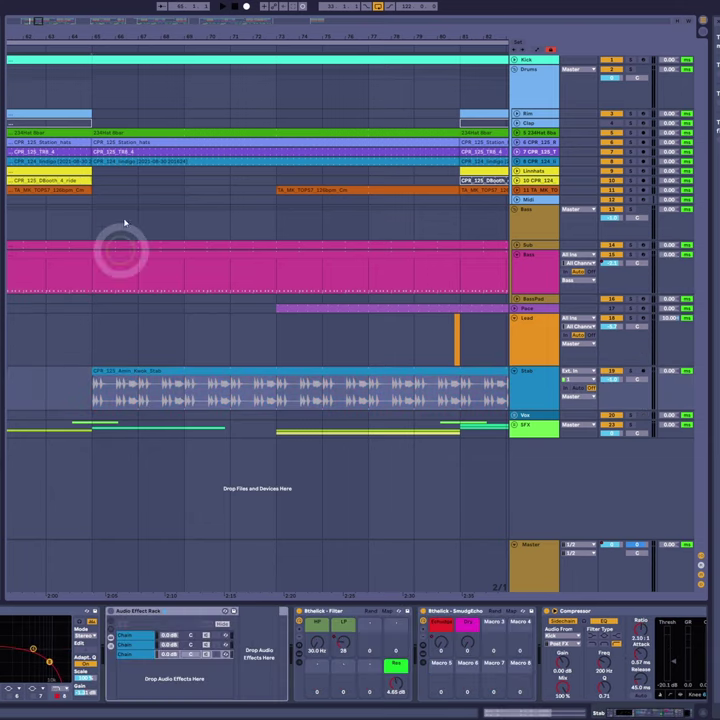
{"action": "mouse_move", "coordinate": [97, 38]}
{"action": "left_mouse_down"}
{"action": "mouse_move", "coordinate": [95, 27]}
{"action": "mouse_move", "coordinate": [103, 35]}
{"action": "mouse_move", "coordinate": [97, 33]}
{"action": "left_mouse_up"}
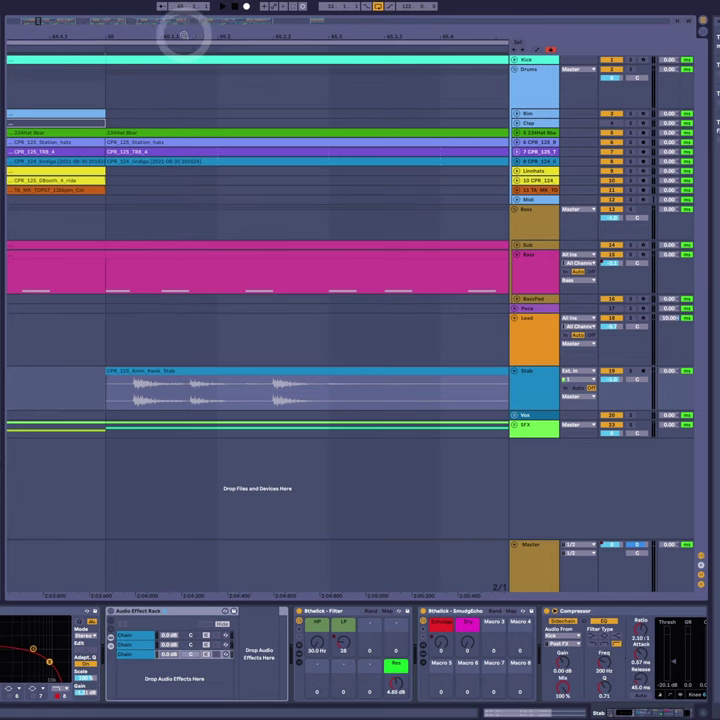
{"action": "left_click", "coordinate": [212, 364]}
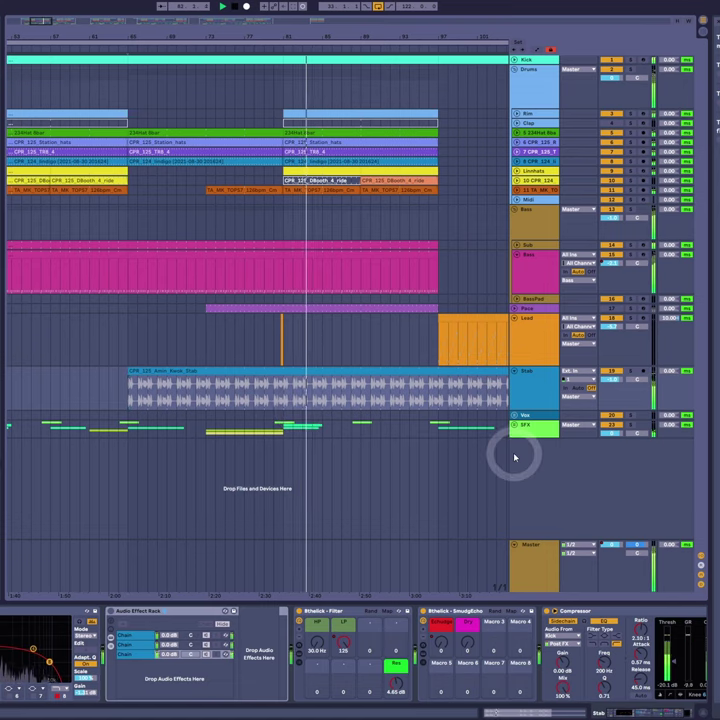
{"action": "left_click_drag", "start_coordinate": [613, 380], "coordinate": [613, 379]}
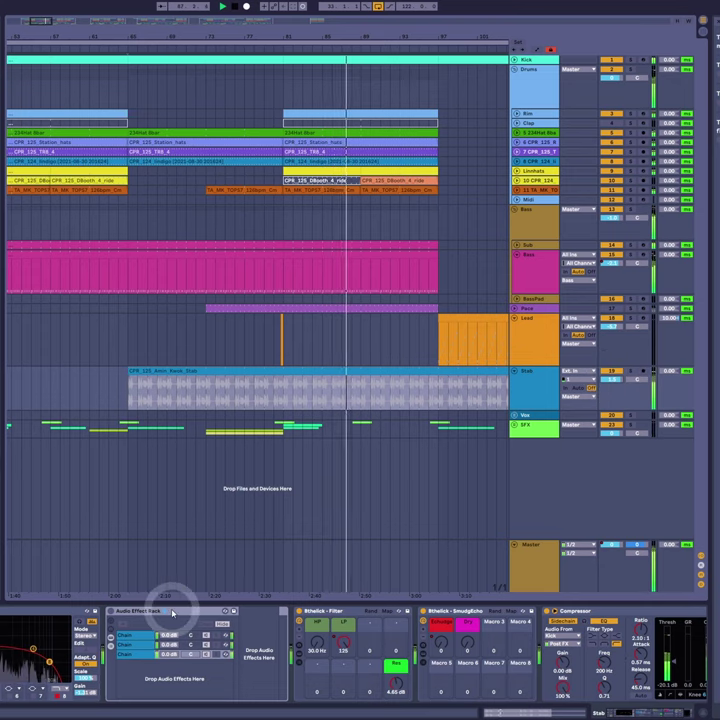
- Open the Stab clip's waveform at bar 81 to examine the hit spacing, and play from there
{"action": "left_click", "coordinate": [294, 381]}
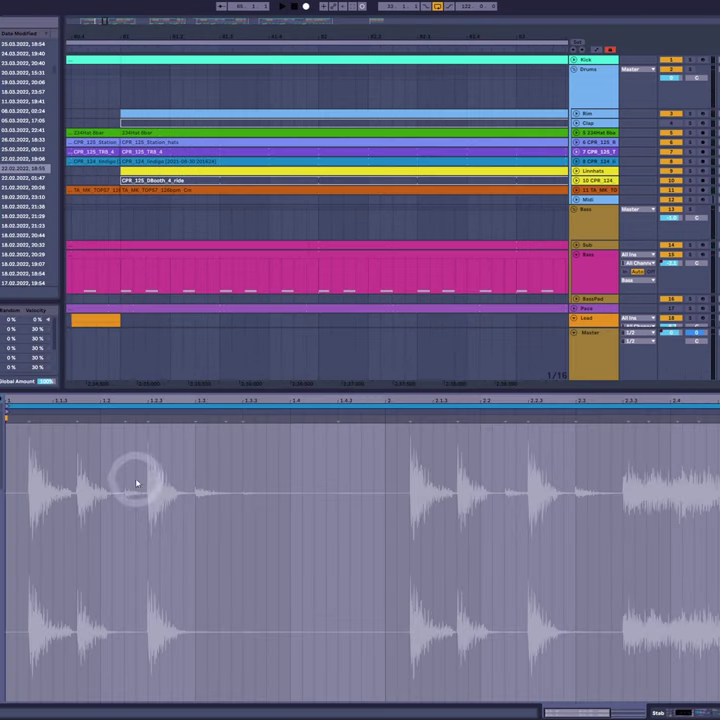
{"action": "key", "text": "space"}
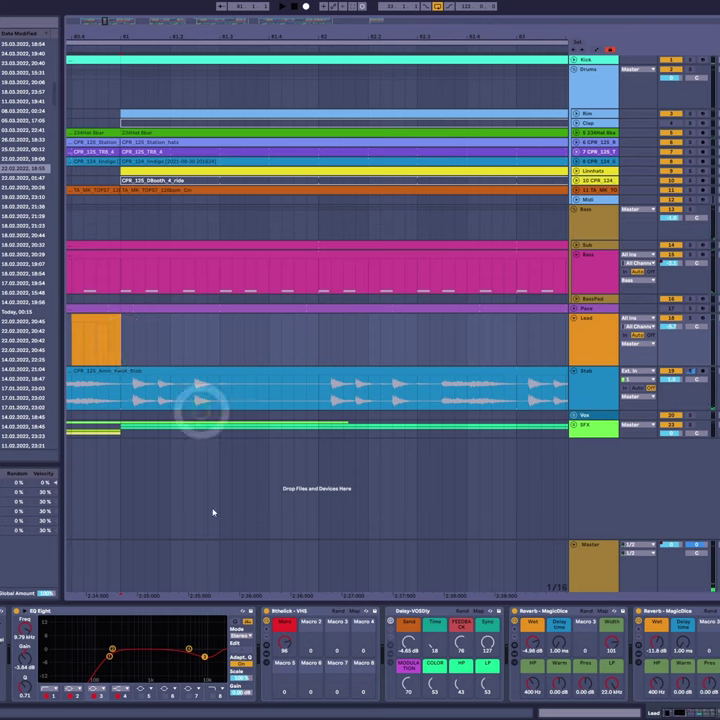
{"action": "key", "text": "space"}
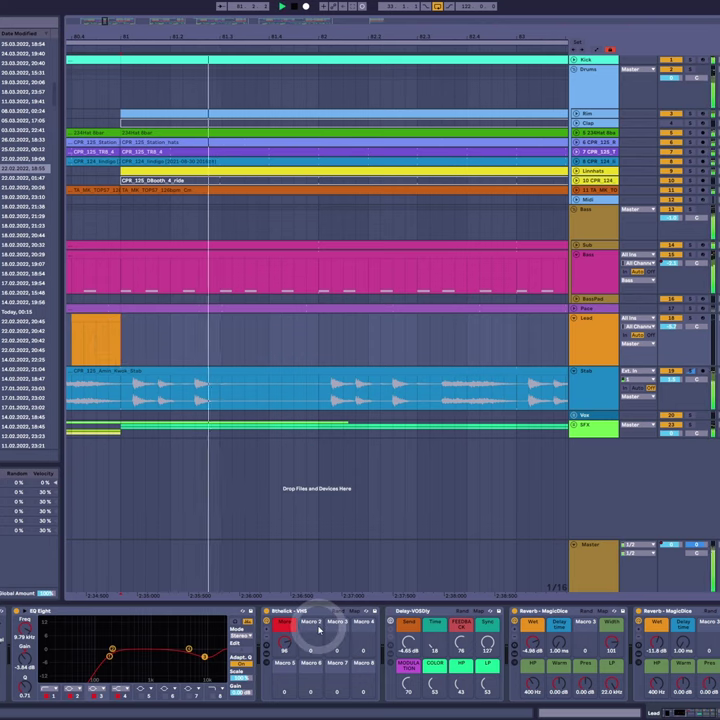
- Bring up the Stab track's effect rack, show its delay chain and play the section from bar 81
{"action": "left_click", "coordinate": [595, 397]}
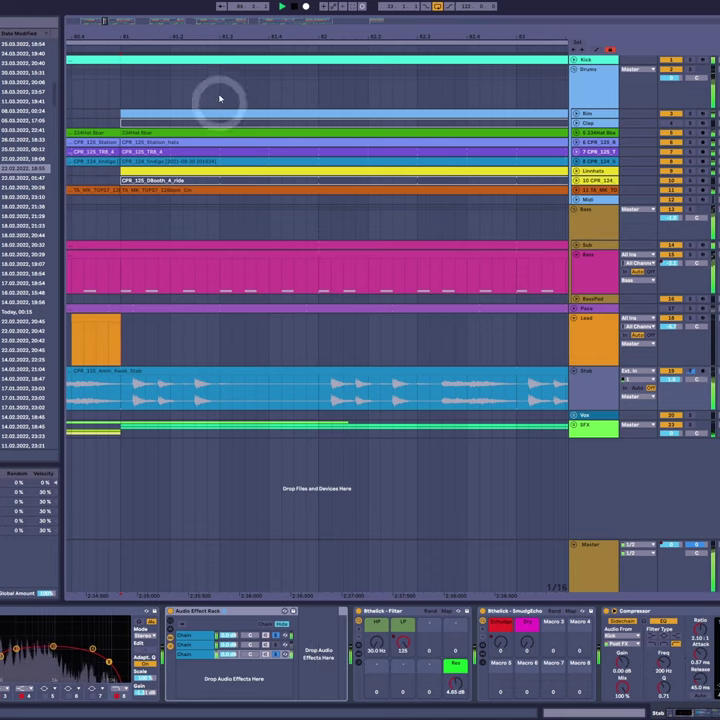
{"action": "mouse_move", "coordinate": [236, 38]}
{"action": "left_mouse_down"}
{"action": "mouse_move", "coordinate": [242, 31]}
{"action": "mouse_move", "coordinate": [230, 28]}
{"action": "mouse_move", "coordinate": [237, 38]}
{"action": "left_mouse_up"}
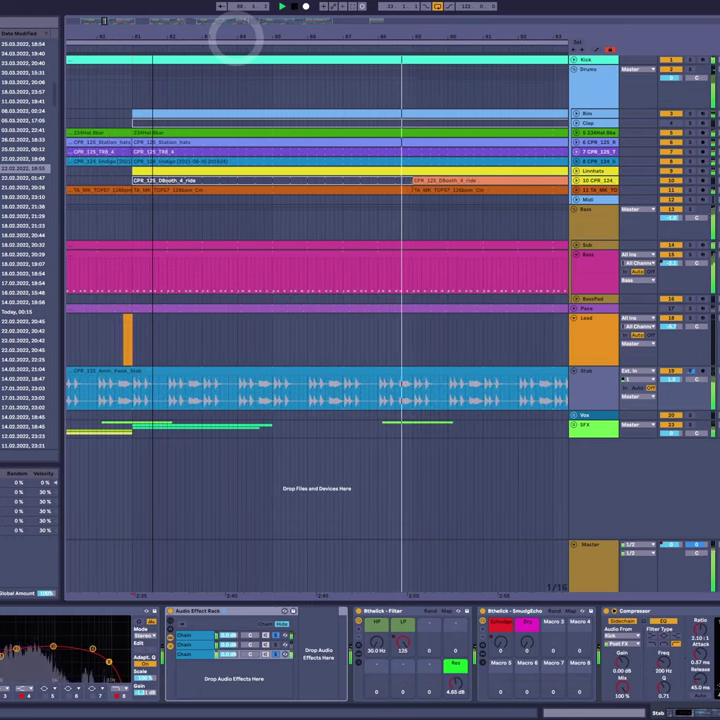
{"action": "left_click_drag", "start_coordinate": [190, 521], "coordinate": [282, 648]}
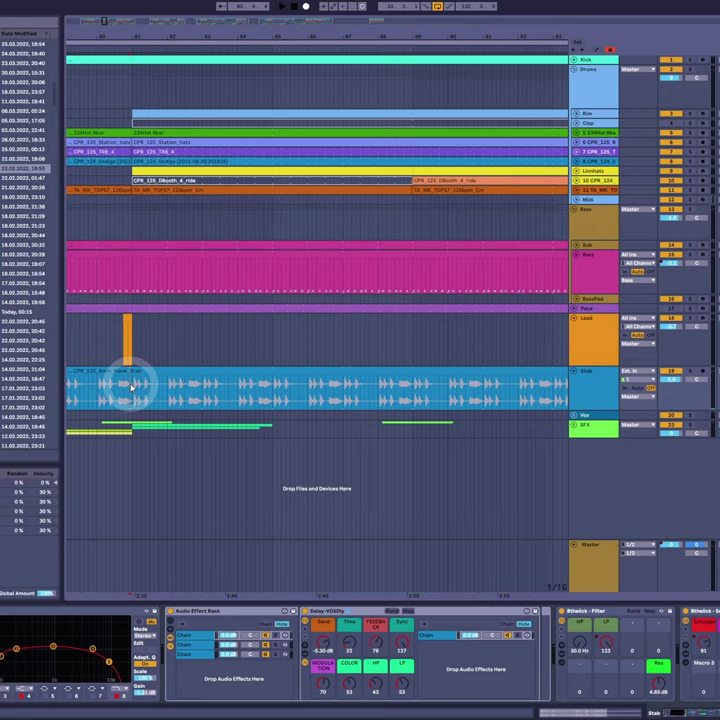
{"action": "key", "text": "space"}
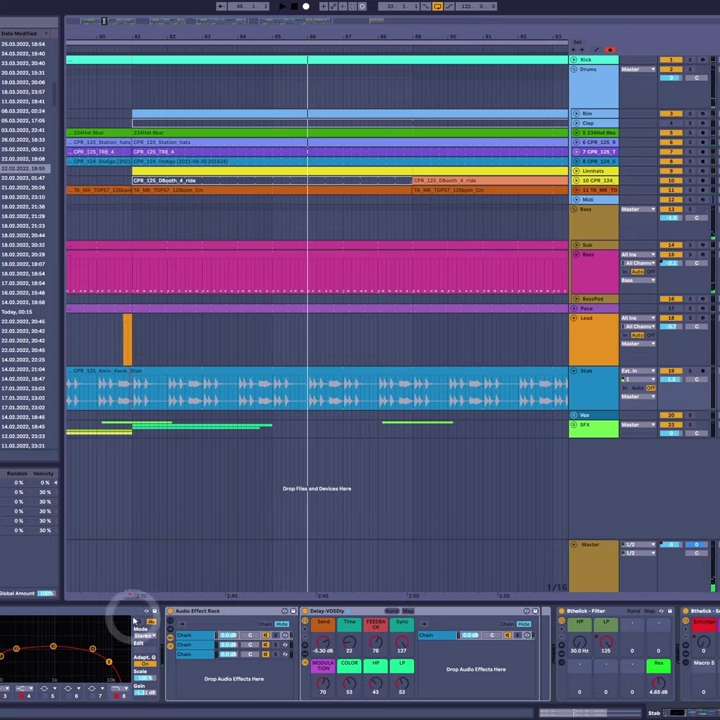
{"action": "key", "text": "space"}
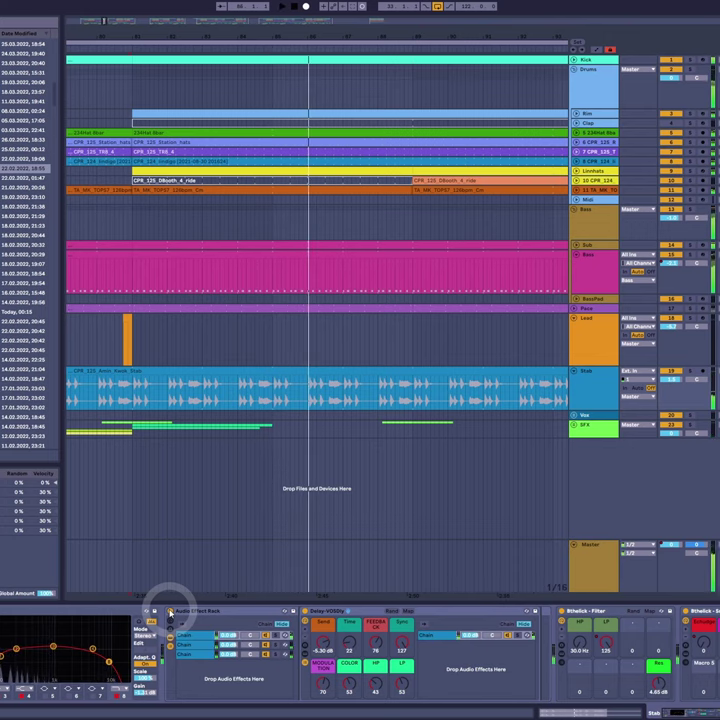
- Open the Lead clip at bar 113, audition its opening rising notes and play the soloed track
{"action": "left_click_drag", "start_coordinate": [219, 38], "coordinate": [148, 35]}
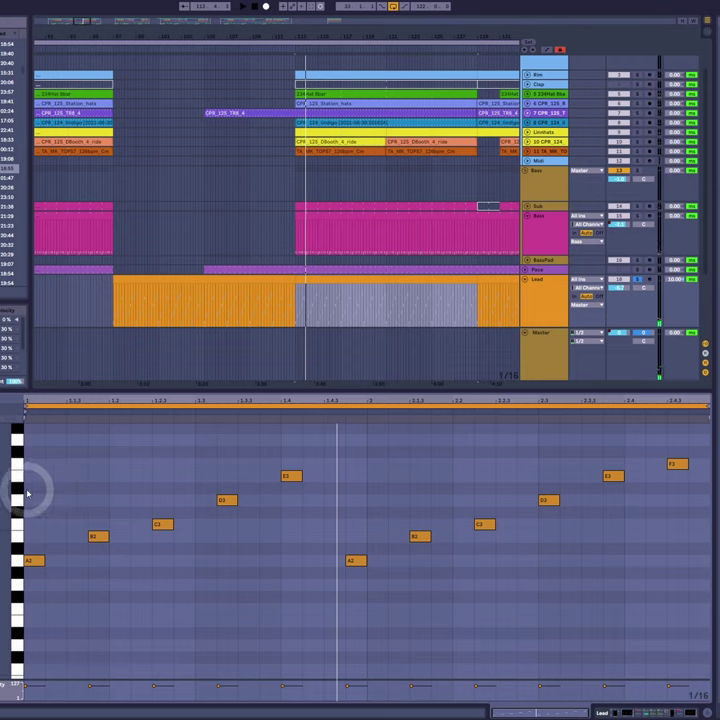
{"action": "key", "text": "space"}
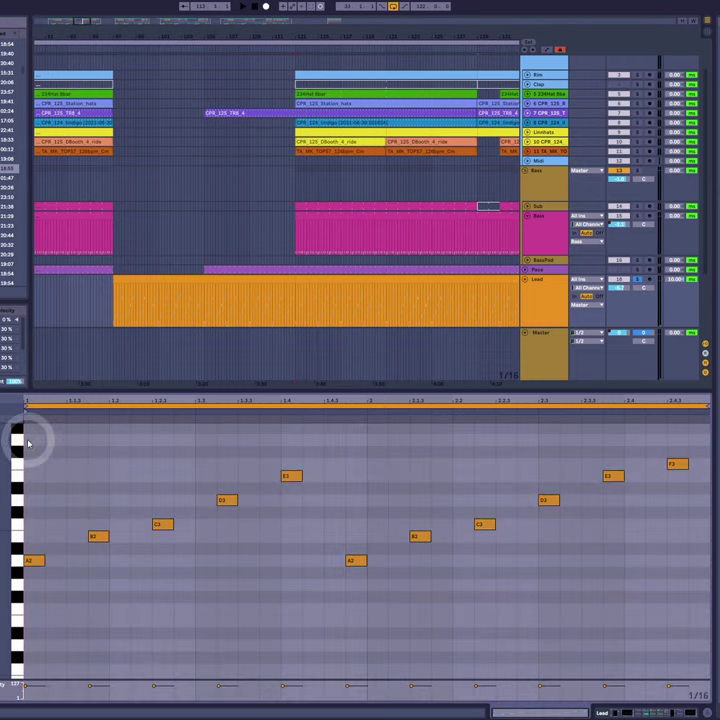
{"action": "left_click", "coordinate": [34, 561]}
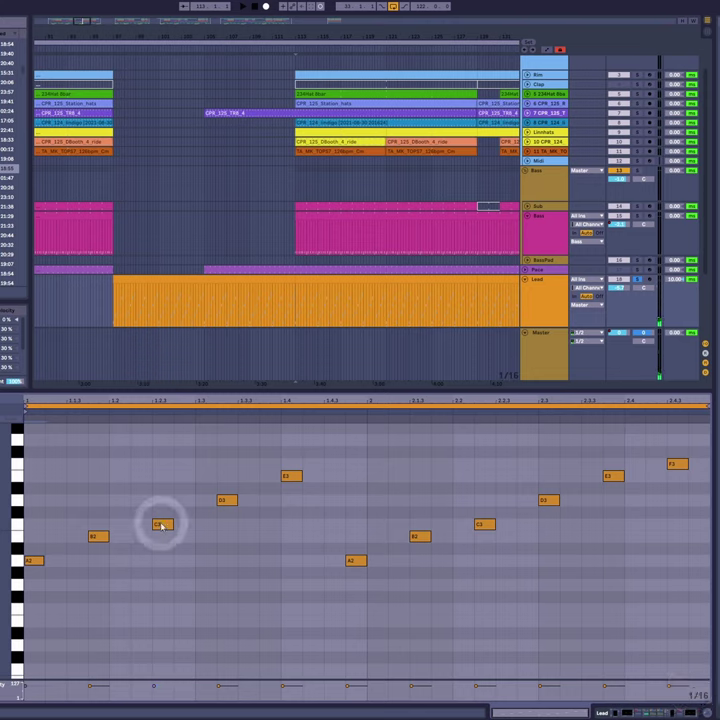
{"action": "left_click", "coordinate": [232, 502]}
{"action": "left_click", "coordinate": [84, 541]}
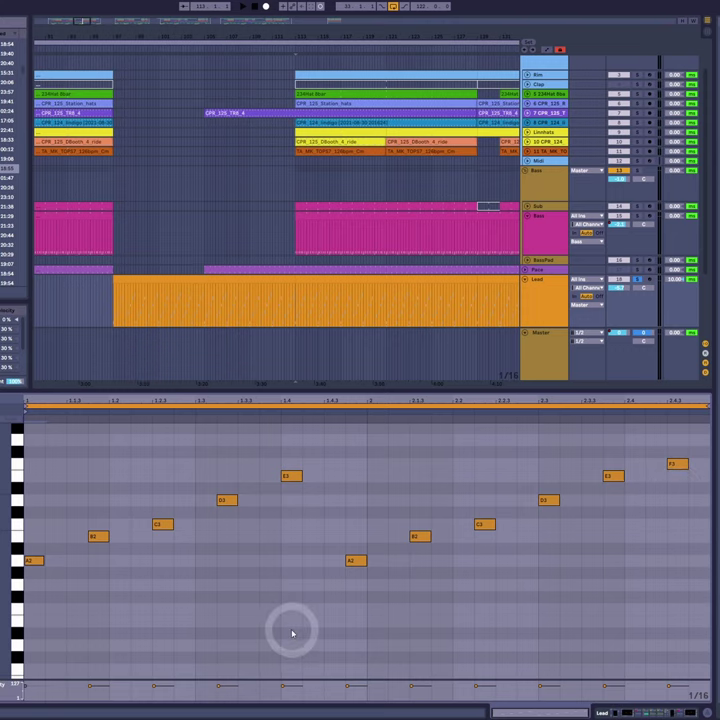
{"action": "key", "text": "space"}
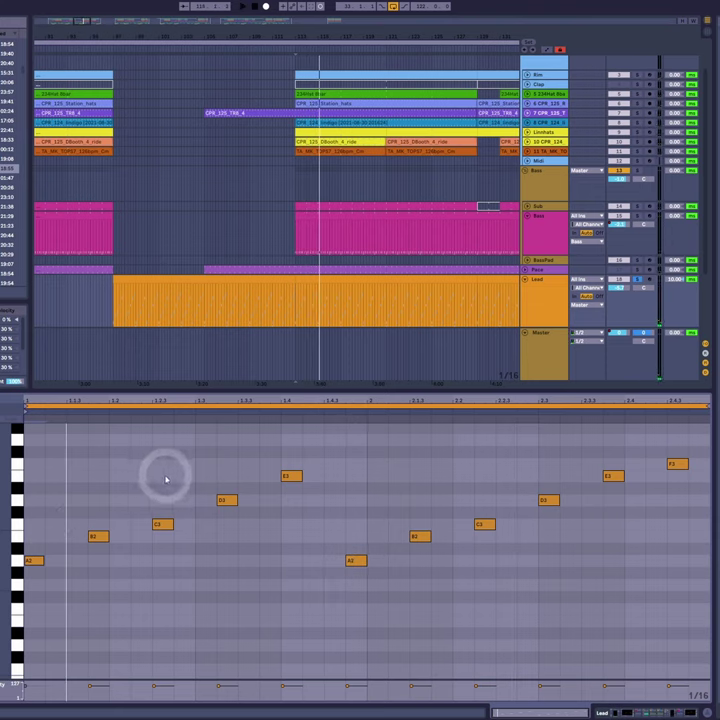
{"action": "key", "text": "space"}
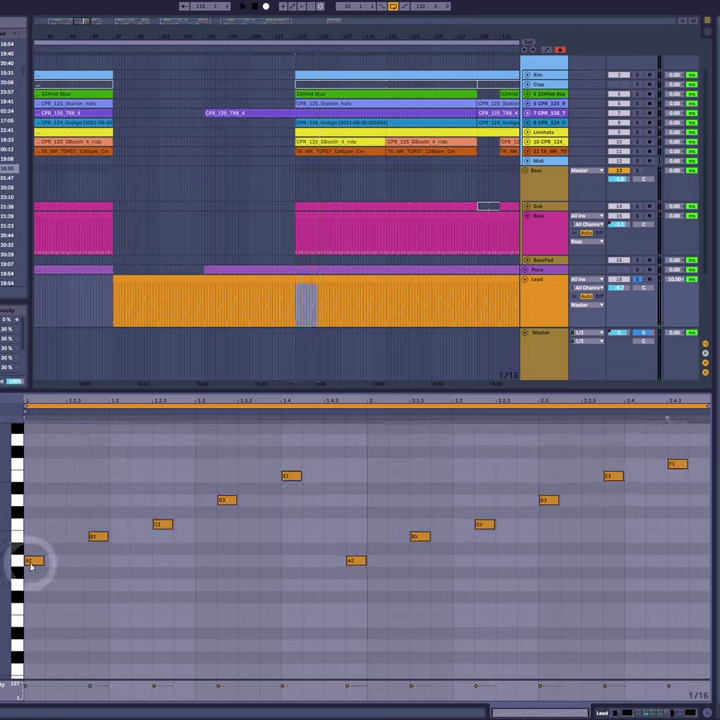
- Try copying the Lead notes to start at 1.1.3 as echoes, play the result and undo the copy
{"action": "left_click_drag", "start_coordinate": [32, 566], "coordinate": [78, 570]}
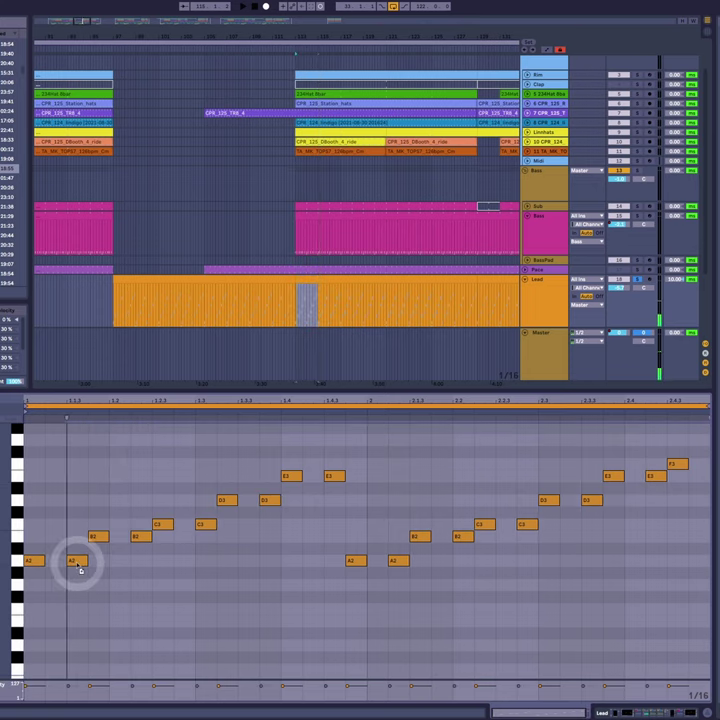
{"action": "key", "text": "space"}
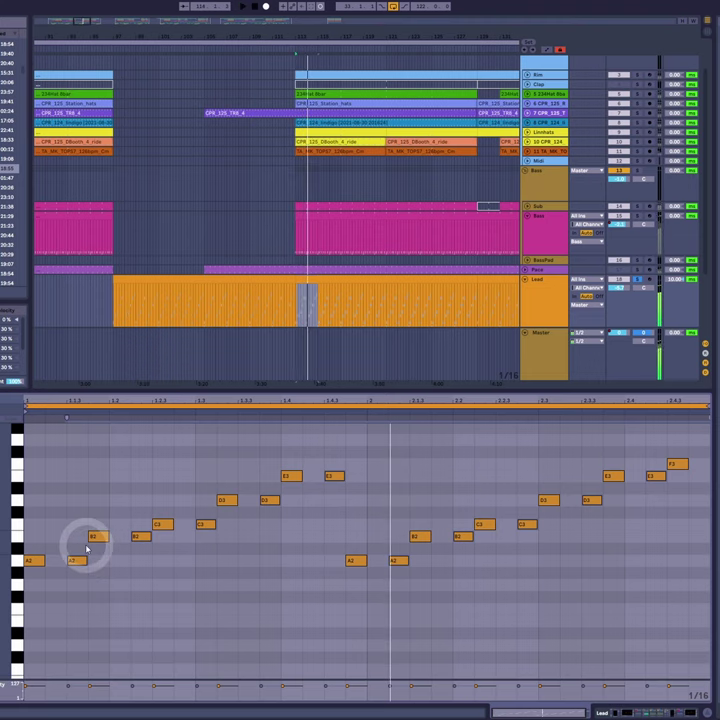
{"action": "key", "text": "ctrl+z"}
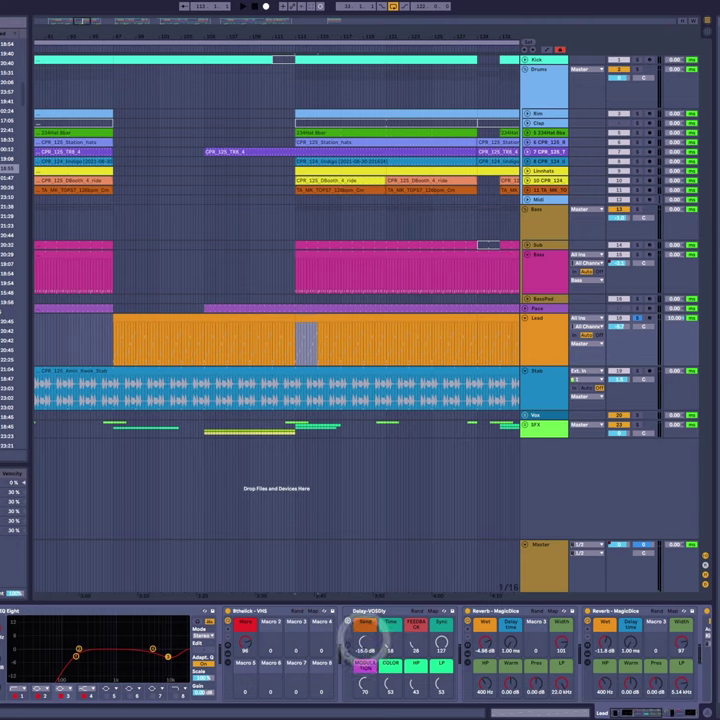
- Play the Lead from bar 113 and set its delay's Send to -5.94 dB
{"action": "left_click_drag", "start_coordinate": [366, 650], "coordinate": [369, 646]}
{"action": "key", "text": "space"}
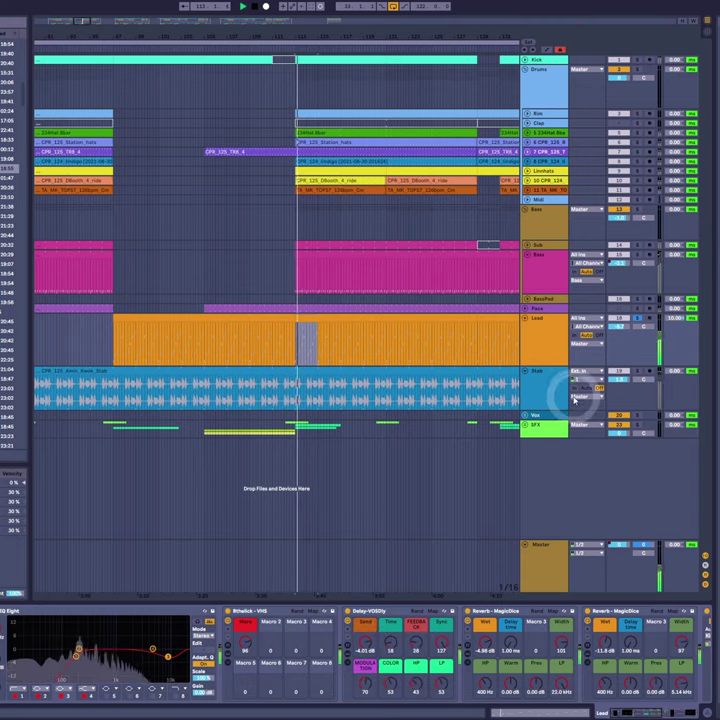
{"action": "left_click_drag", "start_coordinate": [369, 646], "coordinate": [369, 654]}
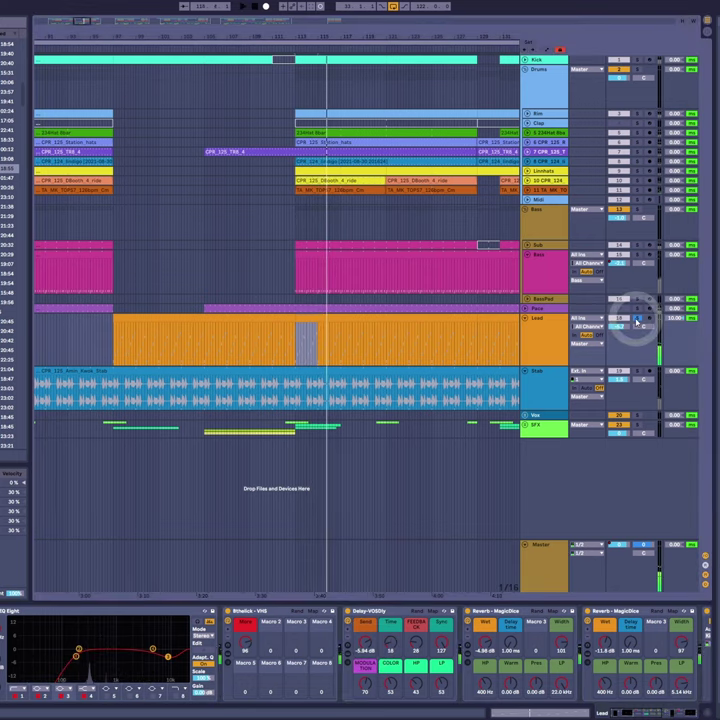
- Play the full mix and review the delay racks on the Bass, Lead and Stab tracks
{"action": "key", "text": "space"}
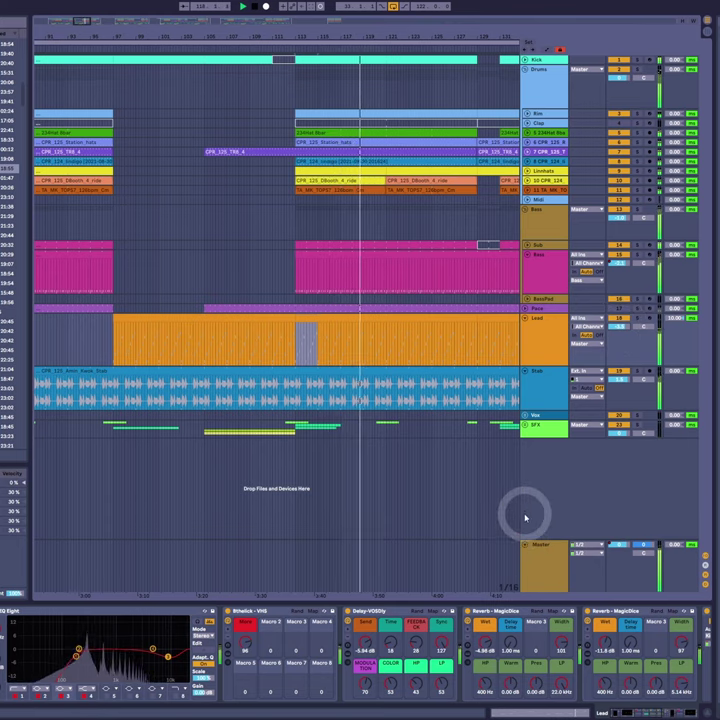
{"action": "left_click", "coordinate": [547, 283]}
{"action": "left_click", "coordinate": [307, 611]}
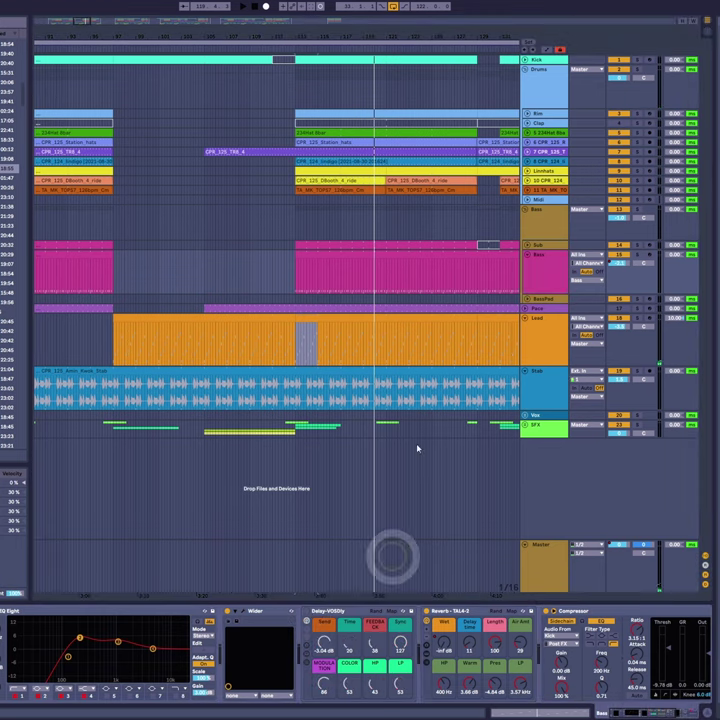
{"action": "left_click", "coordinate": [551, 299]}
{"action": "left_click", "coordinate": [546, 323]}
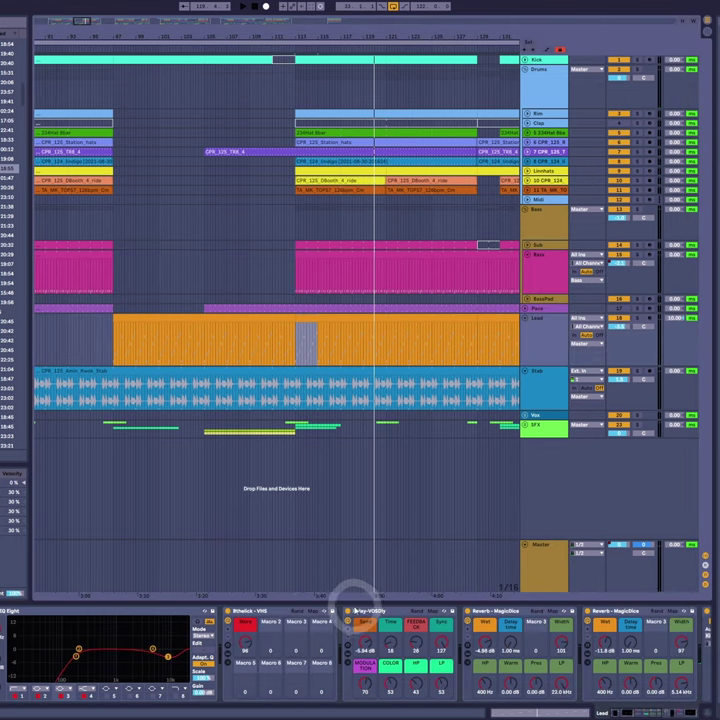
{"action": "left_click", "coordinate": [546, 386]}
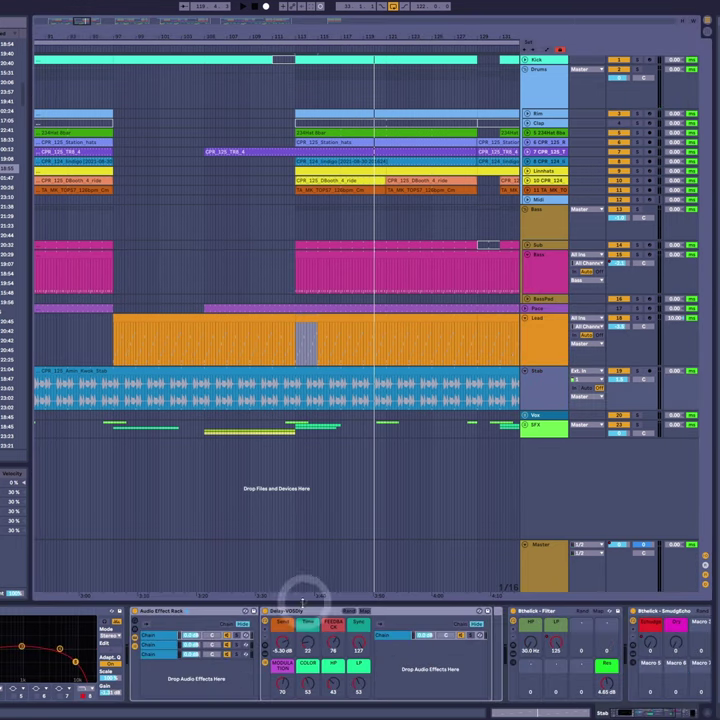
{"action": "key", "text": "space"}
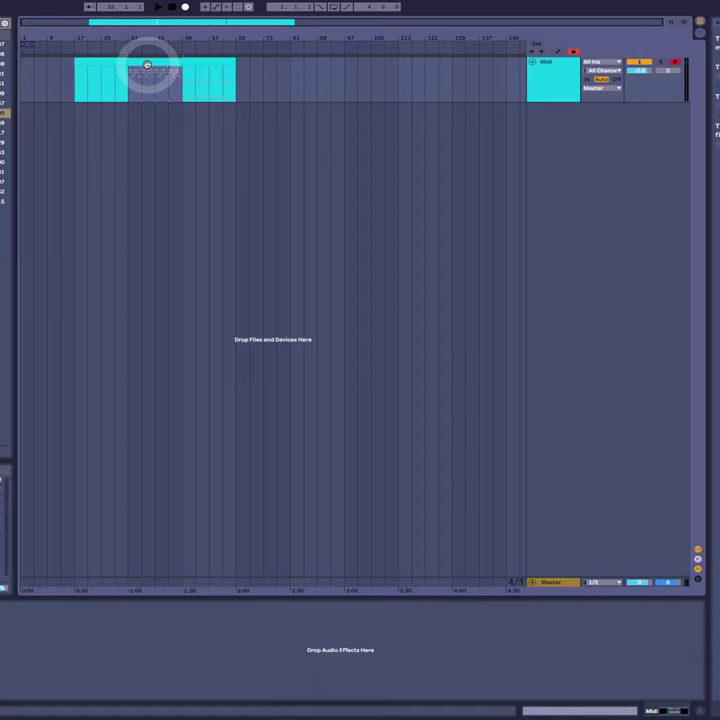
- Play the Midi track from its clip at bar 33, followed by the clip at bar 49
{"action": "key", "text": "space"}
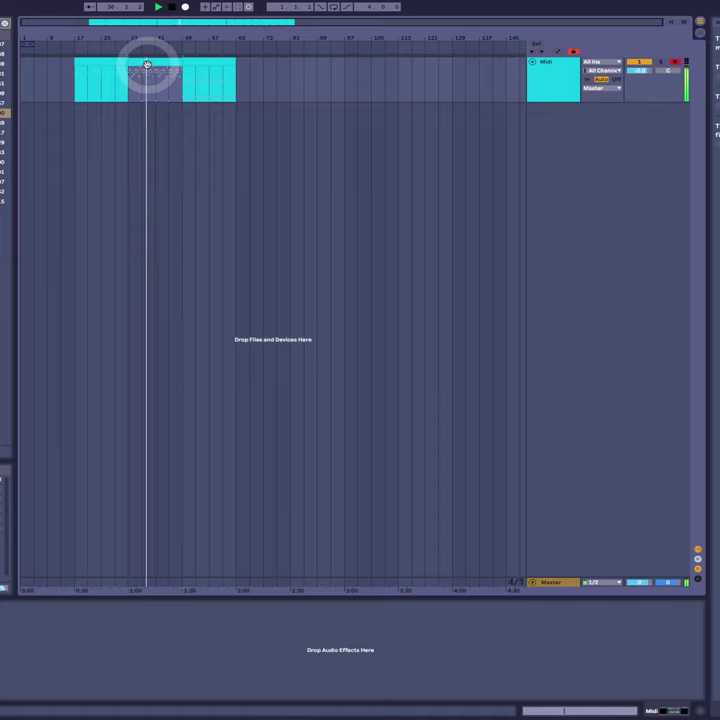
{"action": "left_click", "coordinate": [212, 62]}
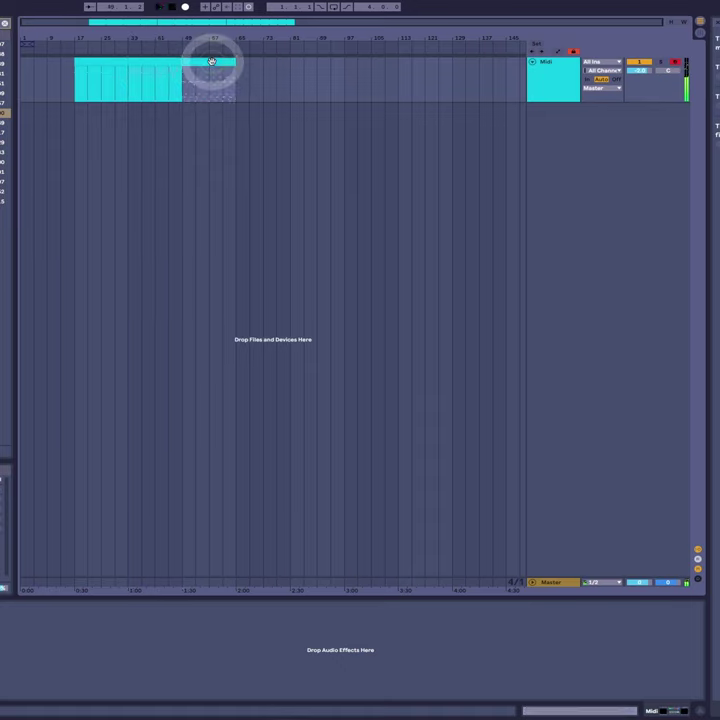
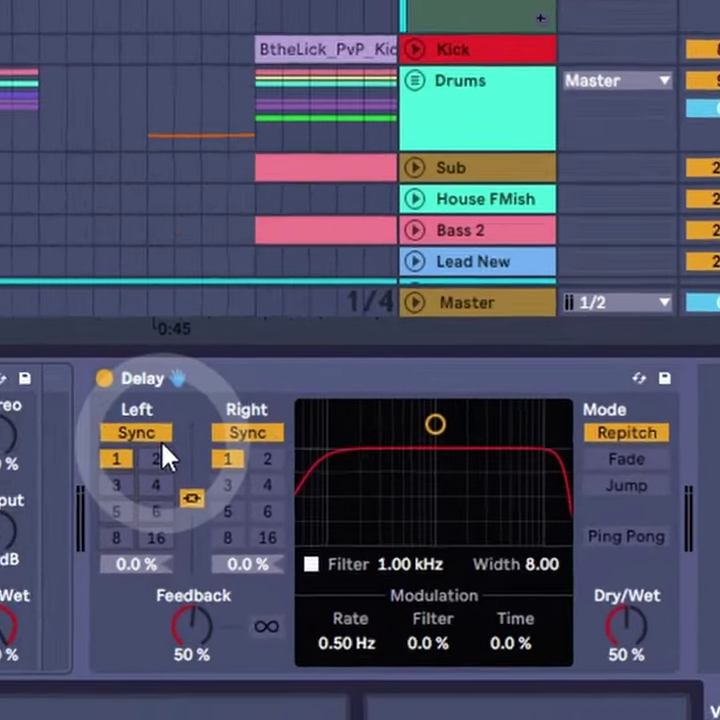
- Try the Vox Delay's linked sync times at 1, 2, 3, 4 and 6 sixteenths, ending on 2
{"action": "left_click", "coordinate": [262, 508]}
{"action": "left_click", "coordinate": [263, 508]}
{"action": "left_click", "coordinate": [255, 546]}
{"action": "left_click", "coordinate": [64, 428]}
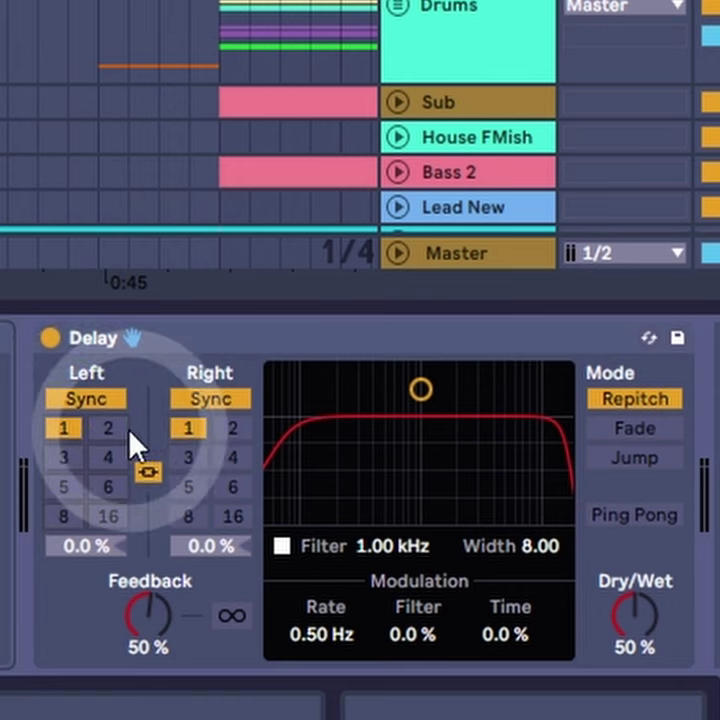
{"action": "left_click", "coordinate": [108, 430]}
{"action": "left_click", "coordinate": [70, 462]}
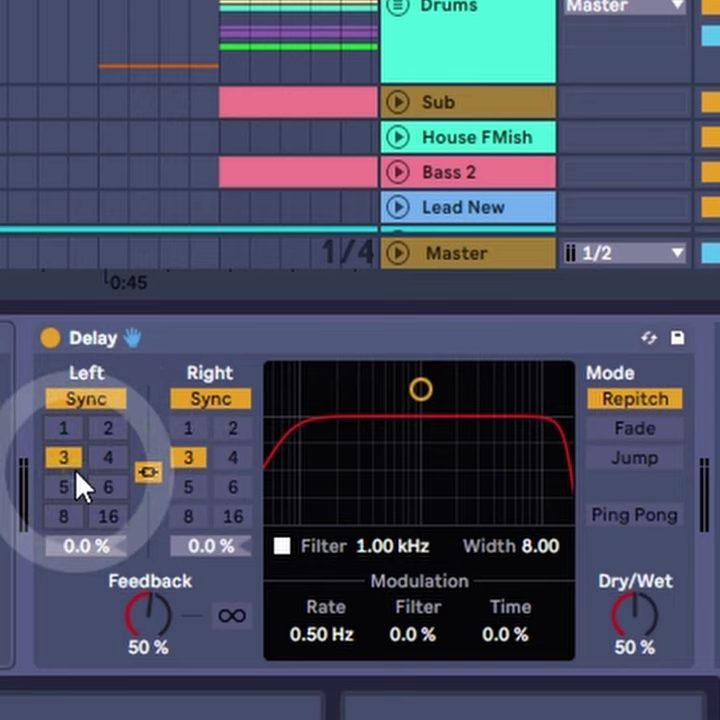
{"action": "left_click", "coordinate": [103, 460]}
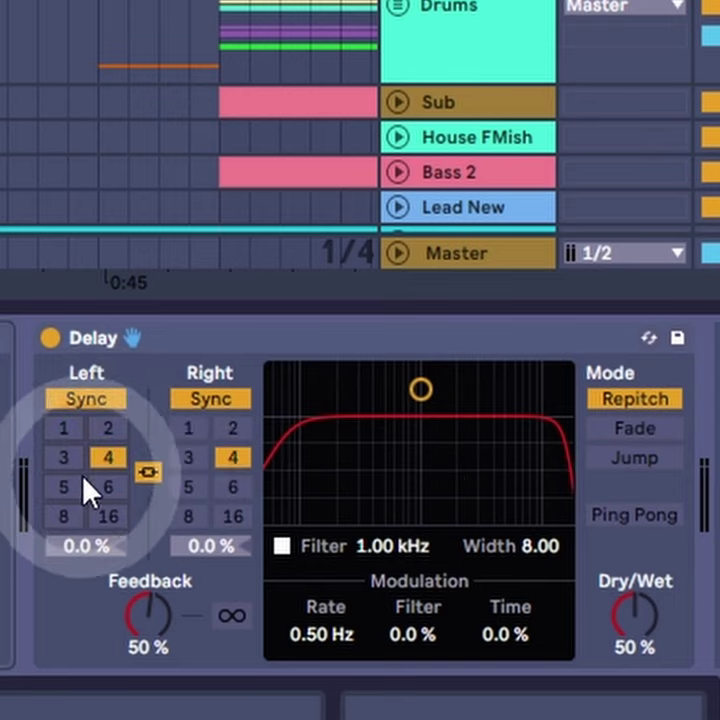
{"action": "left_click", "coordinate": [108, 487]}
{"action": "left_click", "coordinate": [106, 428]}
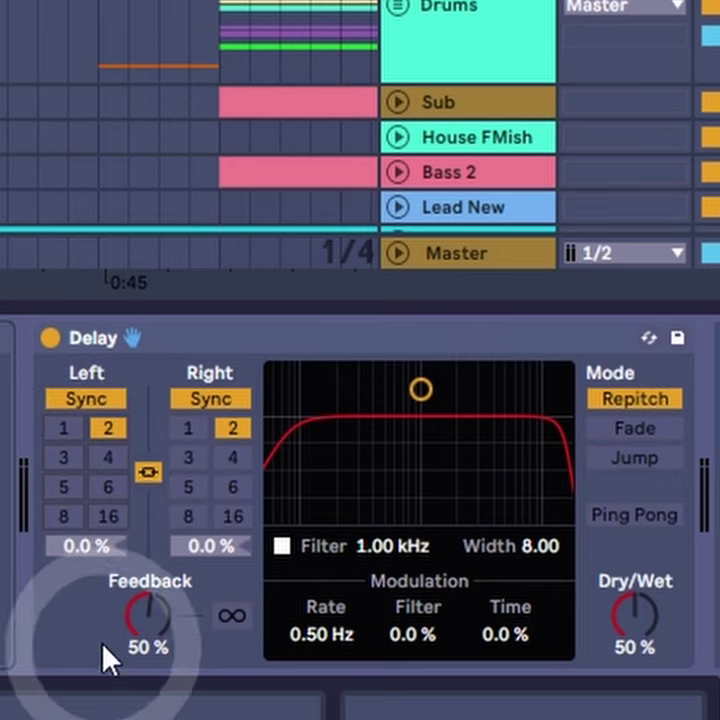
- Try offsetting the Delay's left time by 33 % and reset it to 0.0 %
{"action": "left_click_drag", "start_coordinate": [78, 547], "coordinate": [80, 532]}
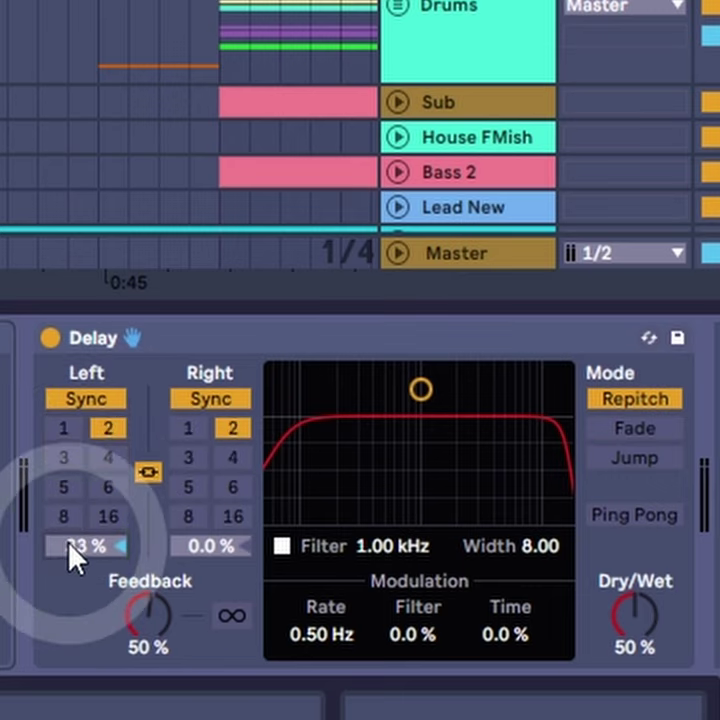
{"action": "left_click", "coordinate": [76, 550]}
{"action": "key", "text": "Delete"}
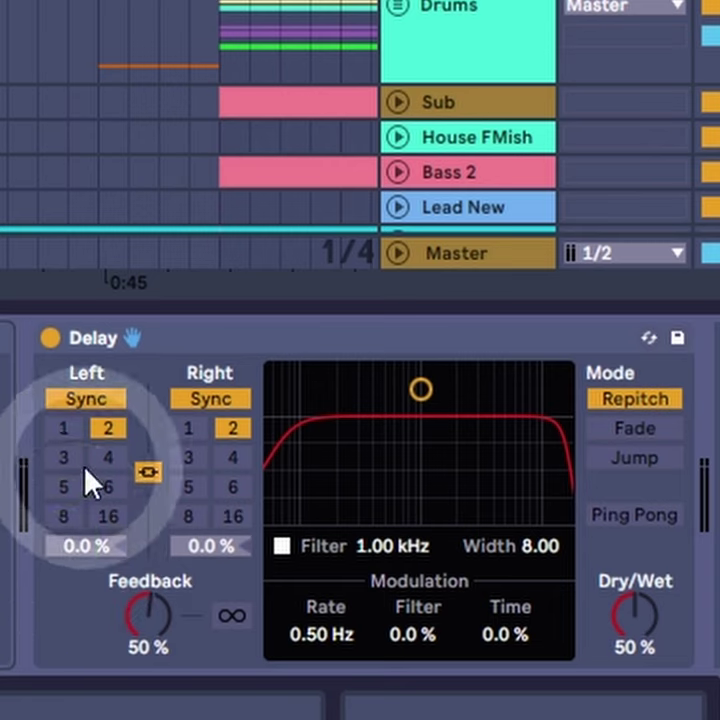
- Set the Delay's linked sync time to 4 sixteenths and switch the device off
{"action": "left_click", "coordinate": [83, 426]}
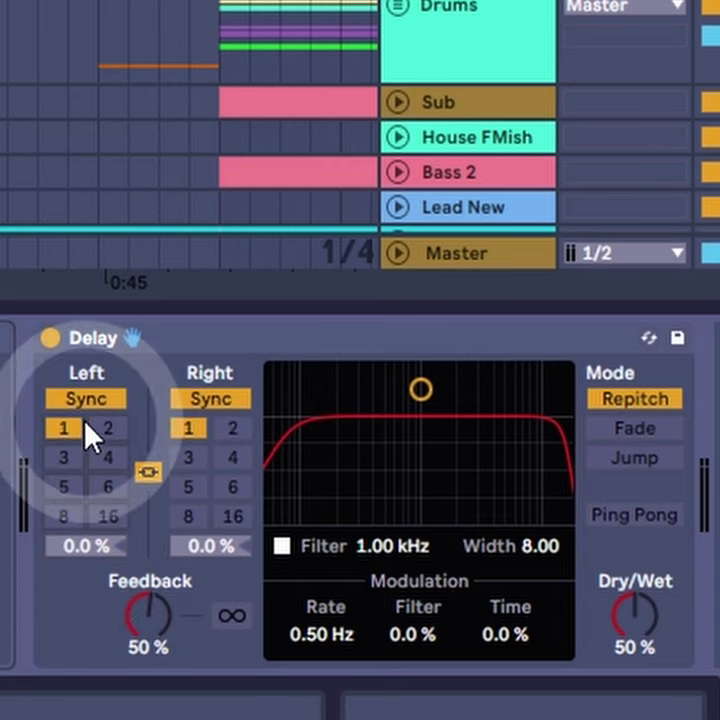
{"action": "left_click", "coordinate": [108, 457]}
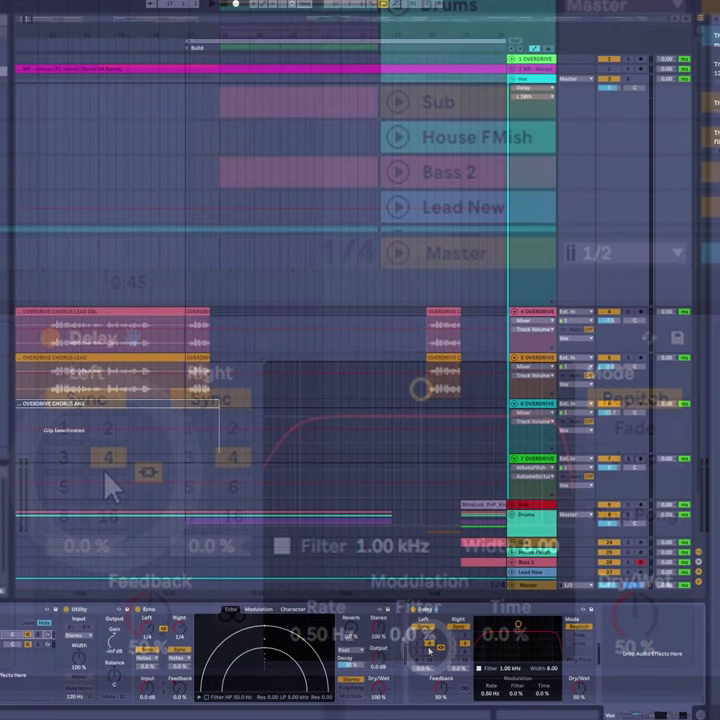
{"action": "left_click", "coordinate": [435, 610]}
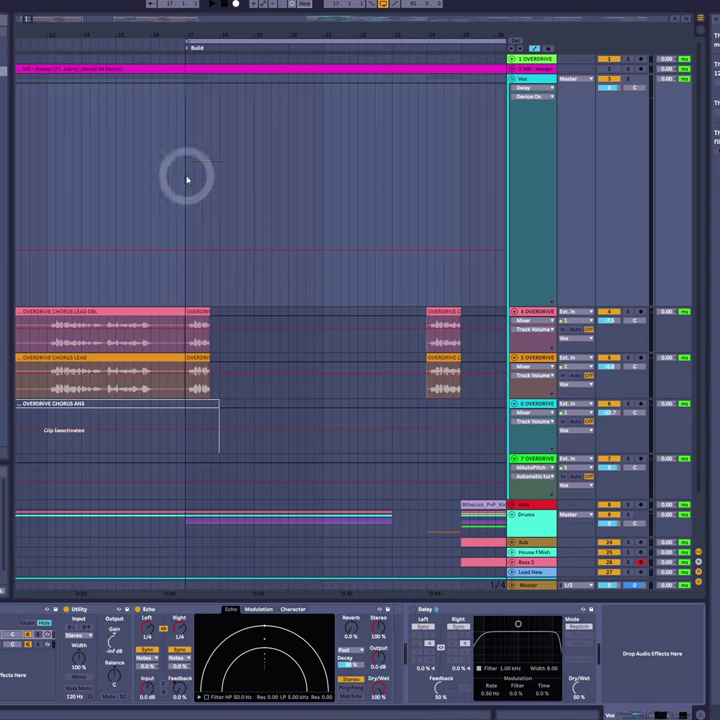
- Play the vocal build from bar 17 and show the Echo's L Division automation on the Vox track
{"action": "key", "text": "space"}
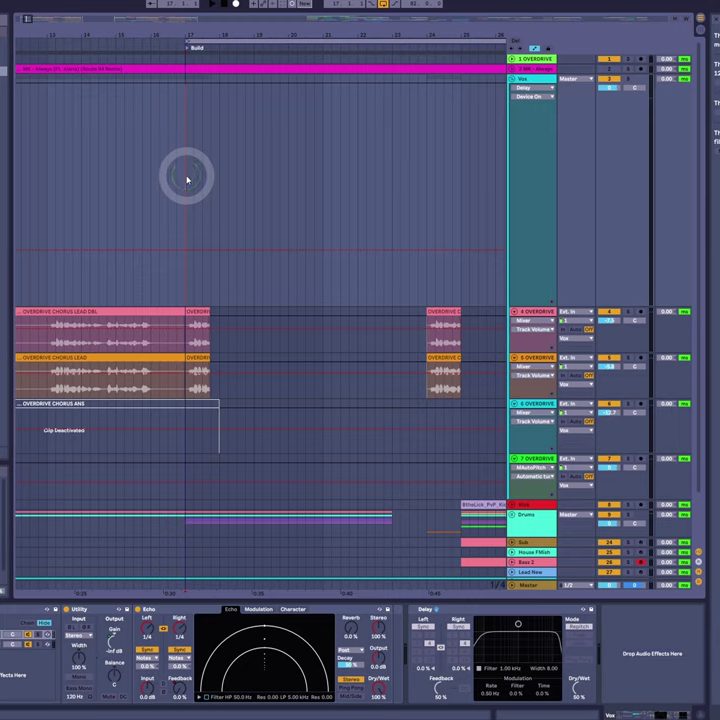
{"action": "key", "text": "space"}
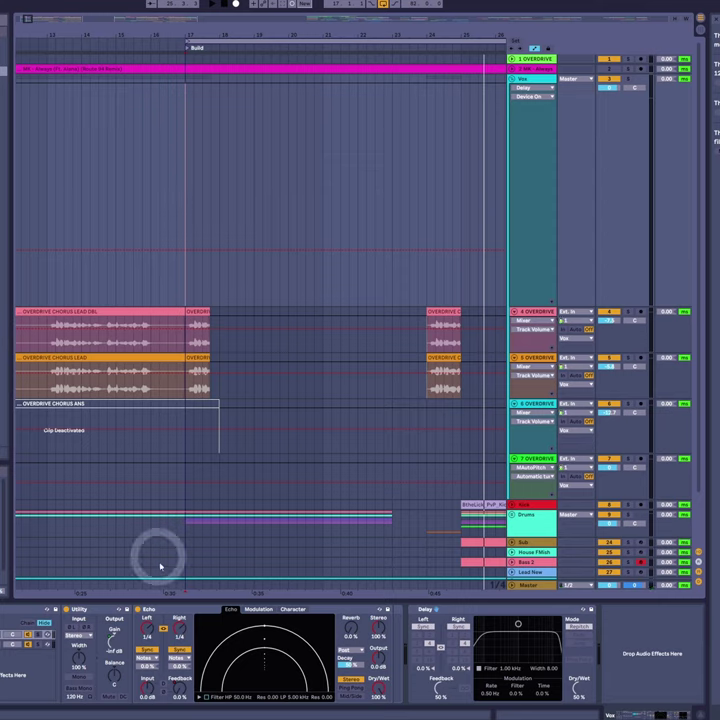
{"action": "left_click", "coordinate": [177, 636]}
{"action": "left_click", "coordinate": [284, 158]}
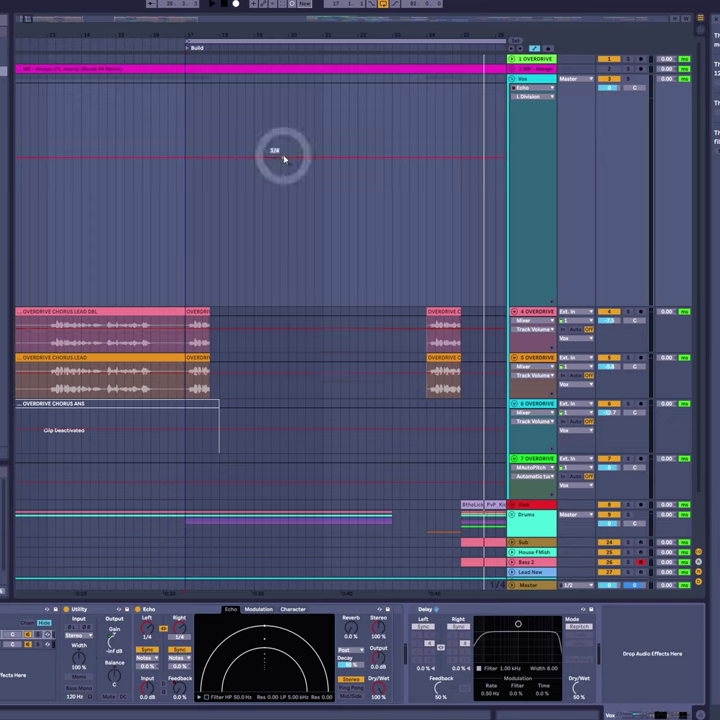
{"action": "left_click_drag", "start_coordinate": [284, 158], "coordinate": [186, 157]}
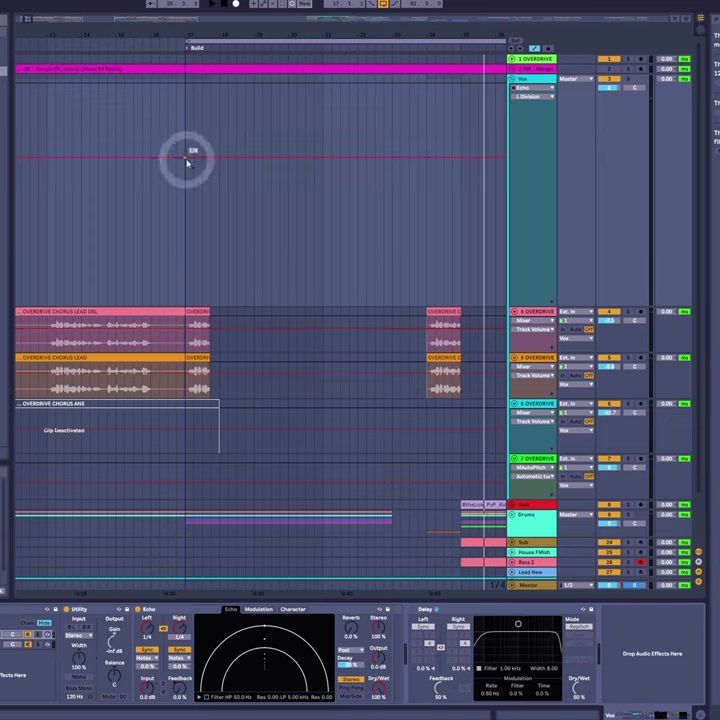
- Try stepping the Echo's L Division automation to 1/8 from bar 19 and return it to 1/4
{"action": "left_click", "coordinate": [259, 158]}
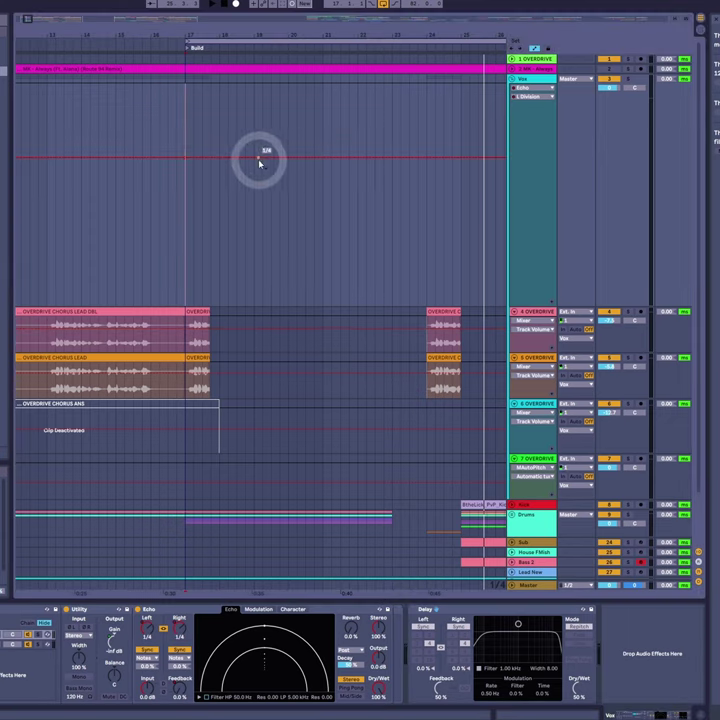
{"action": "left_click_drag", "start_coordinate": [253, 161], "coordinate": [273, 161]}
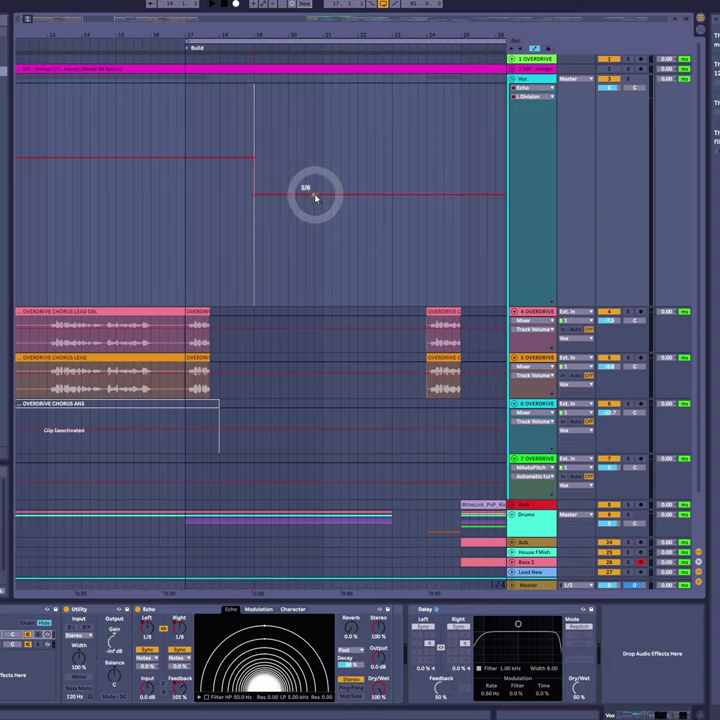
{"action": "left_click_drag", "start_coordinate": [334, 197], "coordinate": [325, 234]}
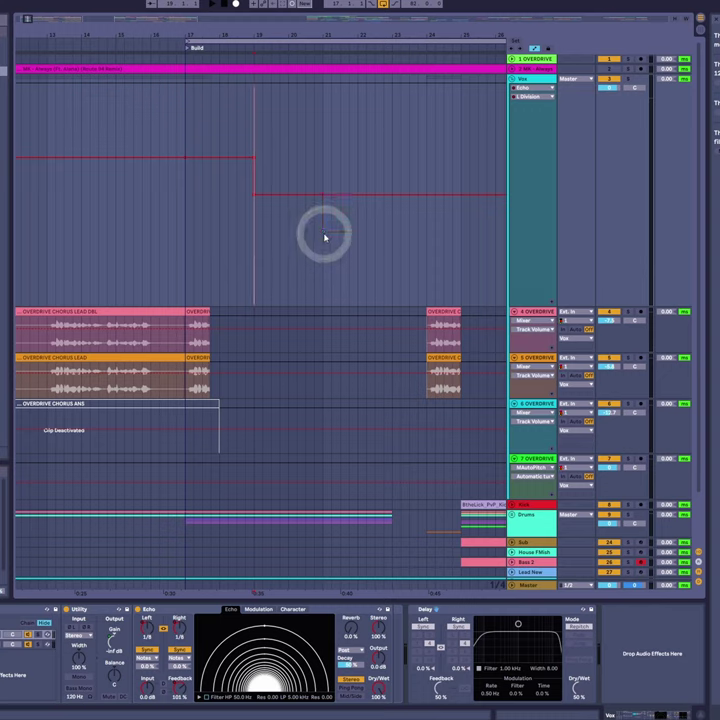
{"action": "left_click_drag", "start_coordinate": [254, 197], "coordinate": [258, 160]}
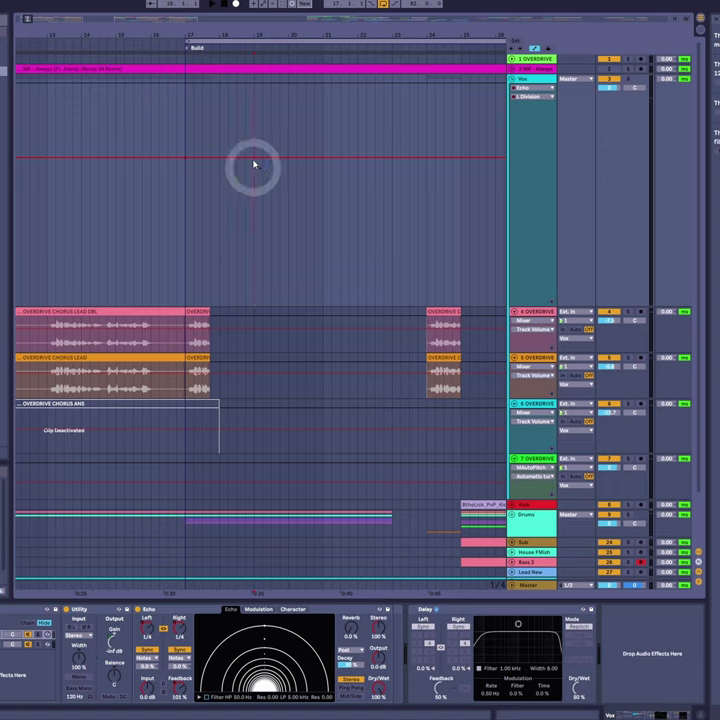
- Switch the Echo's linked delays from Sync to Time mode and play the build from bar 17
{"action": "left_click", "coordinate": [175, 651]}
{"action": "left_click", "coordinate": [178, 480]}
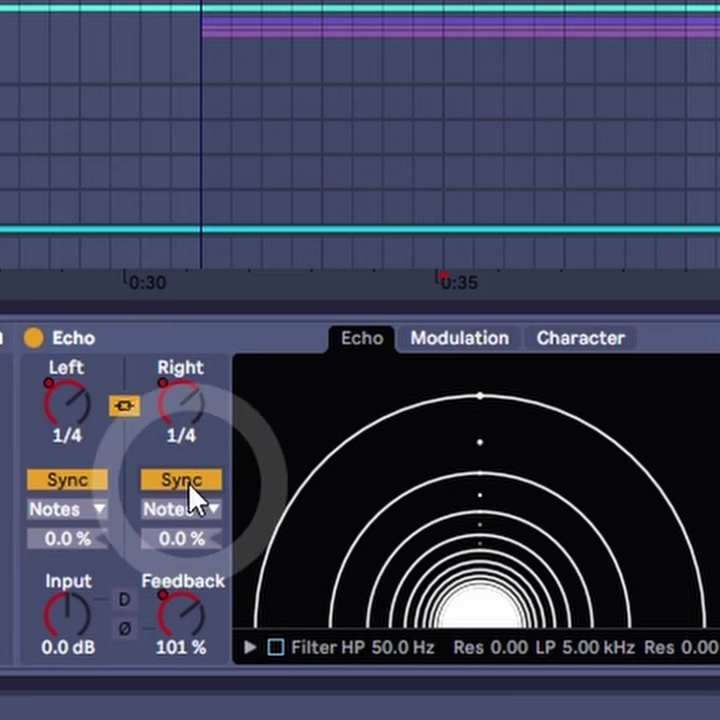
{"action": "left_click", "coordinate": [183, 482]}
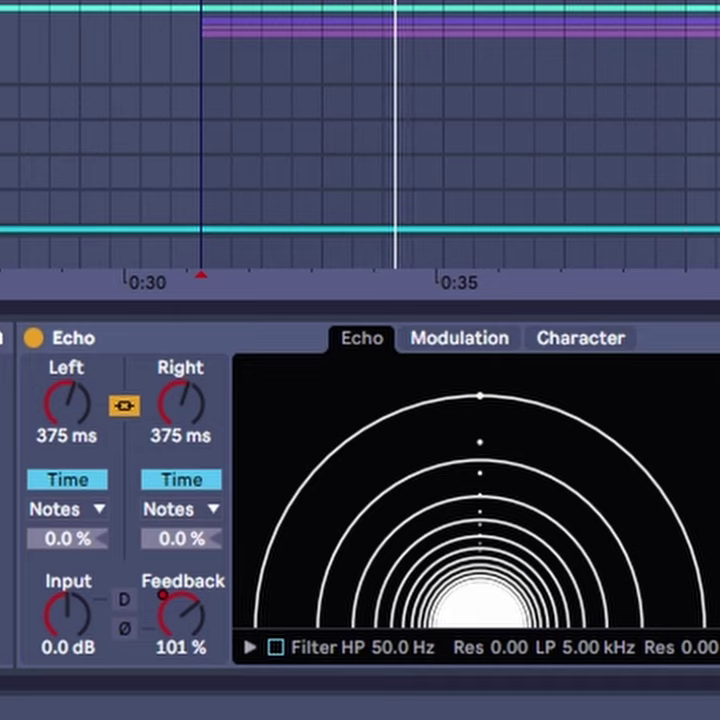
{"action": "key", "text": "space"}
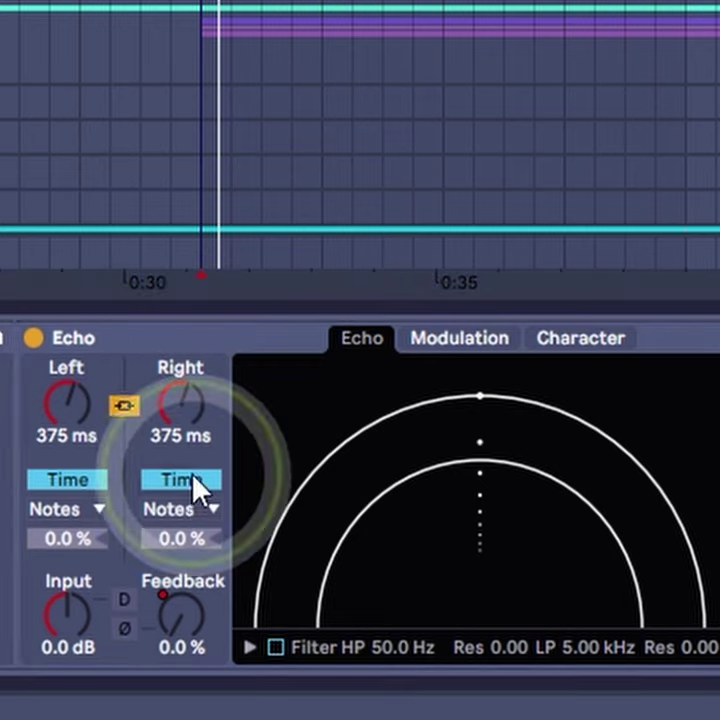
- Toggle the Echo's linked delays back and forth between Sync and Time, ending in Sync mode
{"action": "left_click", "coordinate": [195, 478]}
{"action": "left_click", "coordinate": [196, 480]}
{"action": "left_click", "coordinate": [199, 482]}
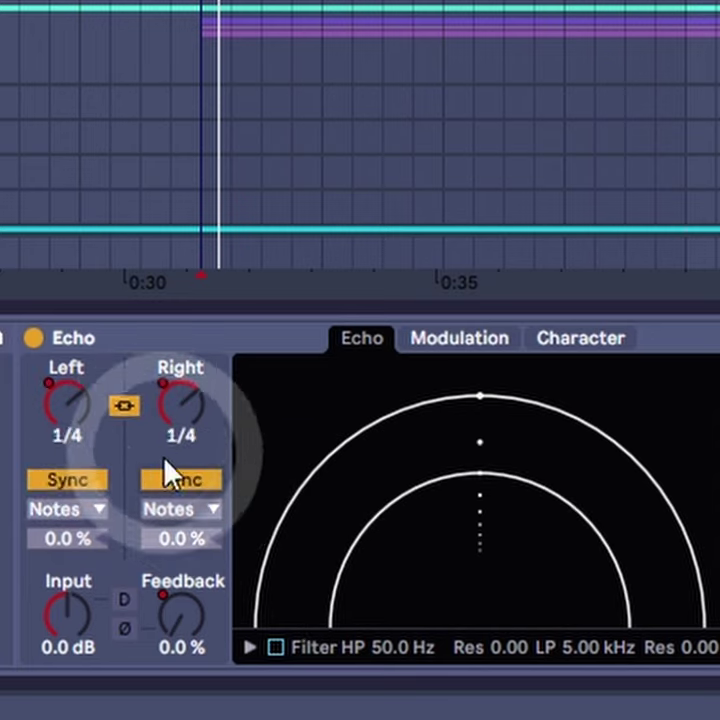
{"action": "left_click", "coordinate": [200, 484]}
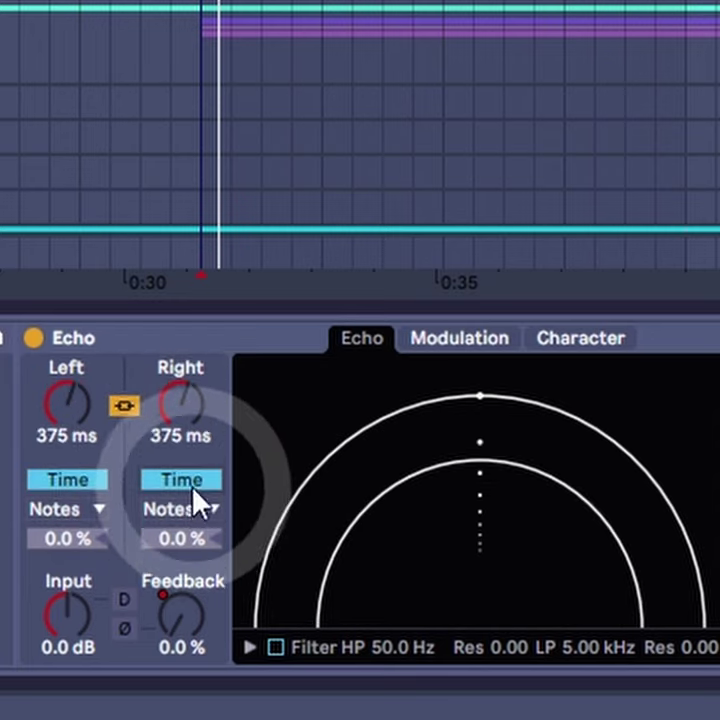
{"action": "left_click", "coordinate": [195, 486]}
- Set the Echo's linked delay division to 1/8 and compare it with the unsynced Time mode
{"action": "left_click_drag", "start_coordinate": [196, 431], "coordinate": [196, 460]}
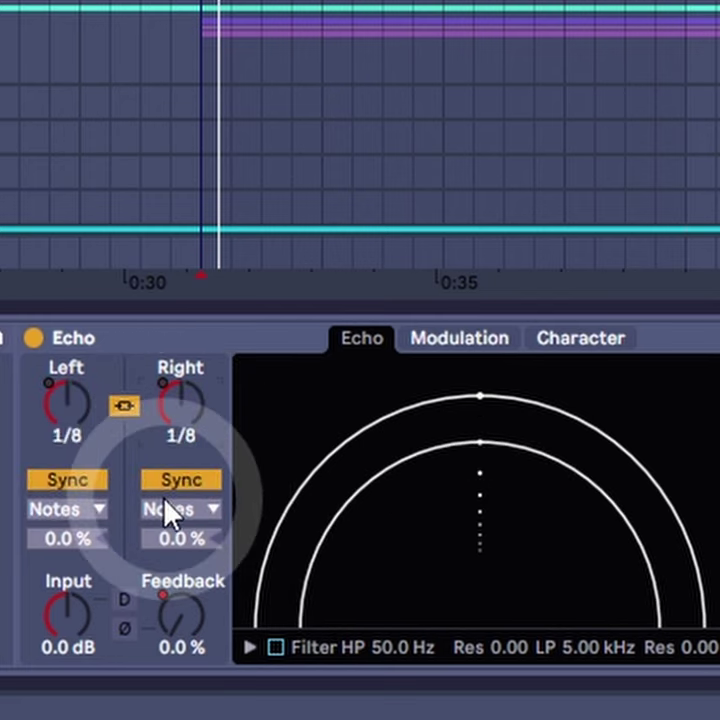
{"action": "left_click", "coordinate": [194, 484]}
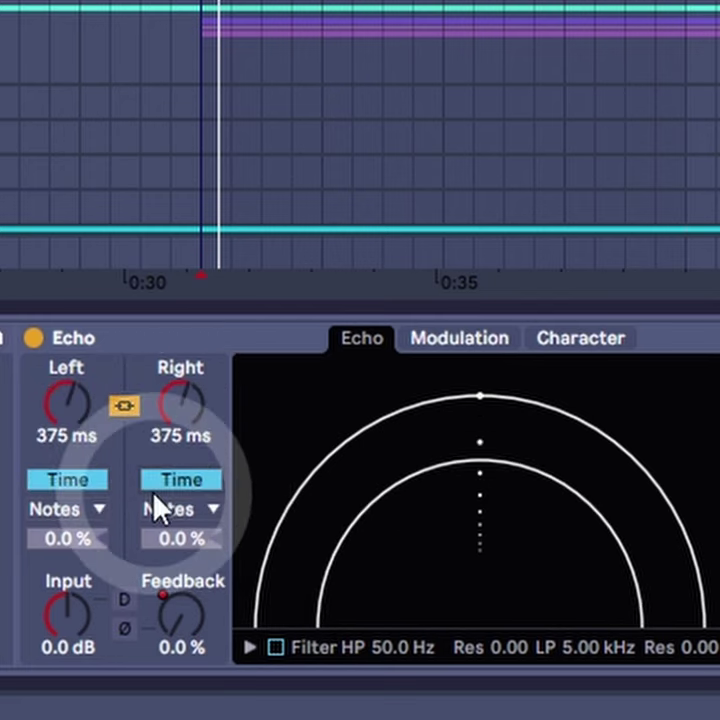
{"action": "left_click", "coordinate": [180, 482]}
- Clear the Echo's division automation and set the linked delay times to 1/4 in Sync mode
{"action": "right_click", "coordinate": [177, 434]}
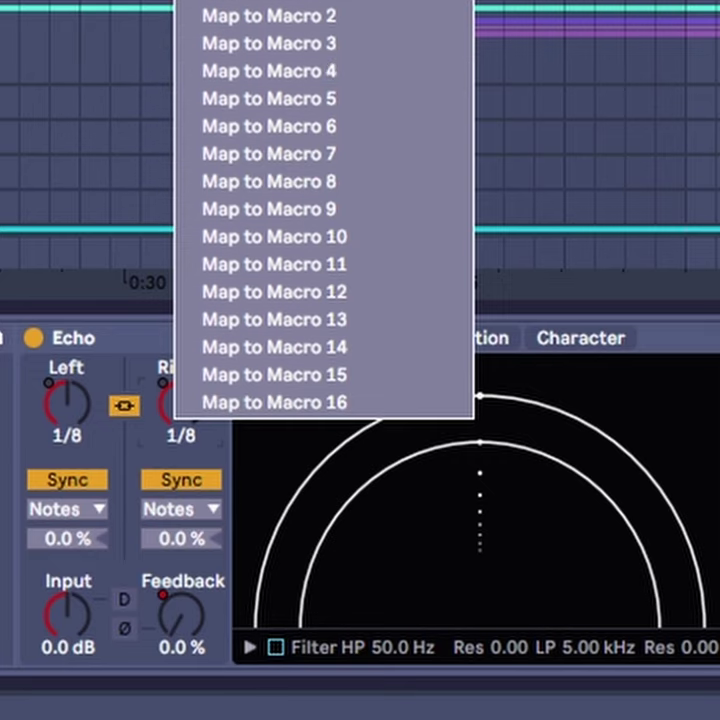
{"action": "left_click", "coordinate": [250, 2]}
{"action": "left_click_drag", "start_coordinate": [180, 404], "coordinate": [180, 385]}
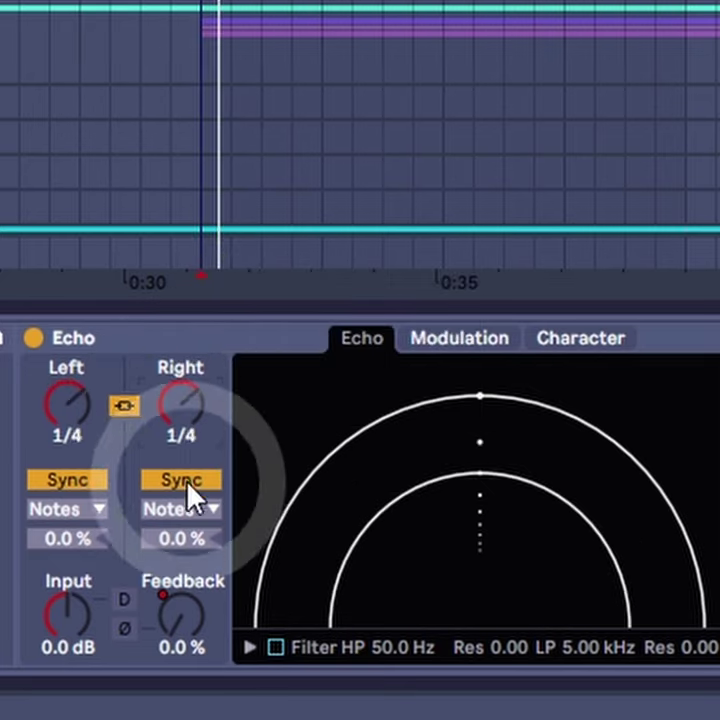
{"action": "left_click", "coordinate": [195, 482]}
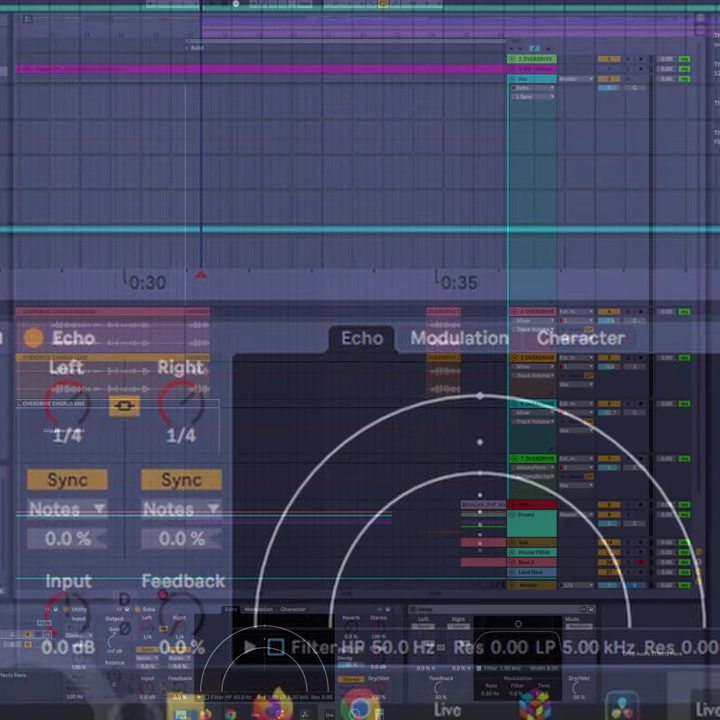
- Open the Windows Calculator, compute 60000 ÷ 123, and highlight the whole-number part of the result
{"action": "left_click", "coordinate": [381, 713]}
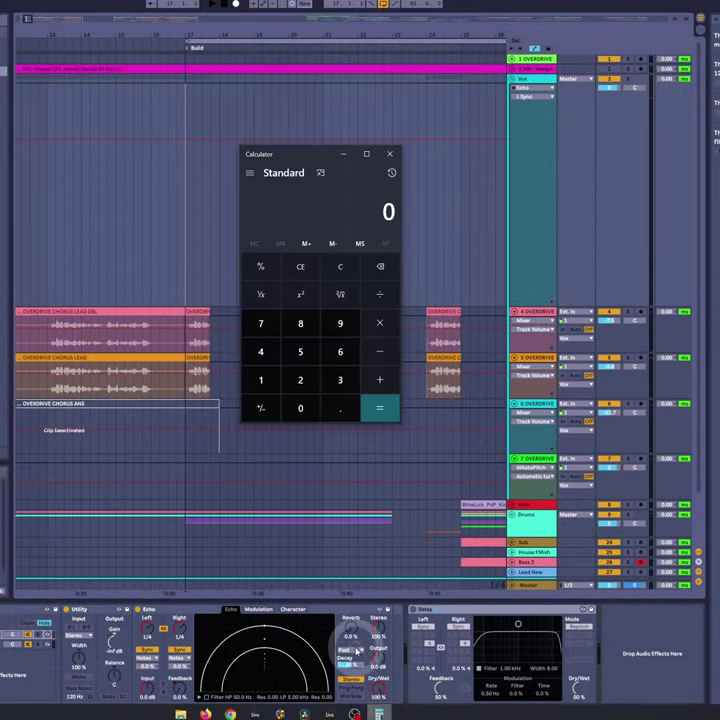
{"action": "left_click", "coordinate": [340, 352]}
{"action": "left_click", "coordinate": [304, 409]}
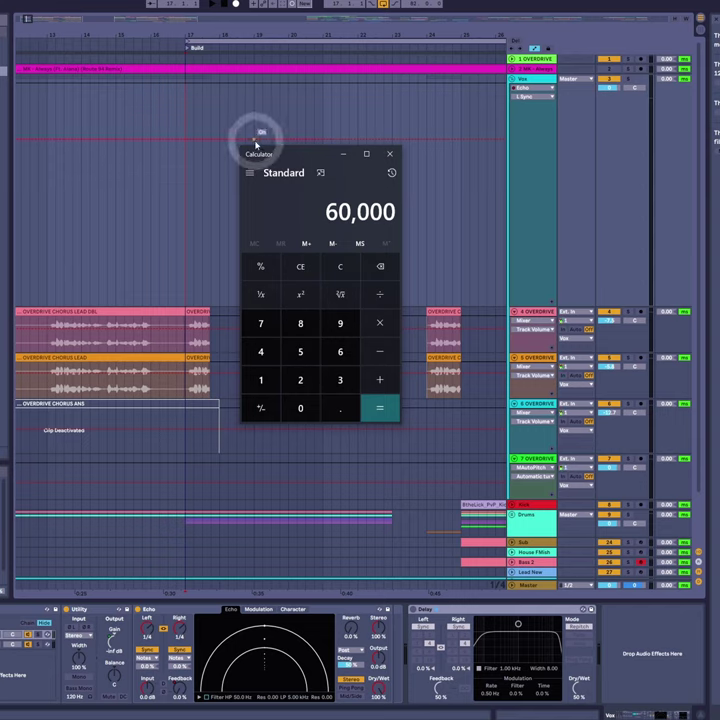
{"action": "left_click", "coordinate": [379, 294]}
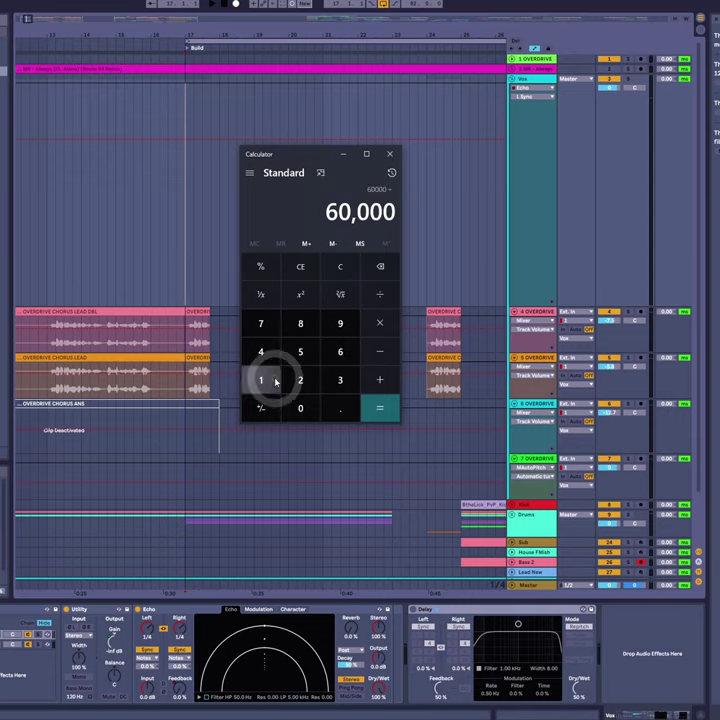
{"action": "left_click", "coordinate": [270, 380]}
{"action": "left_click", "coordinate": [299, 380]}
{"action": "left_click", "coordinate": [339, 380]}
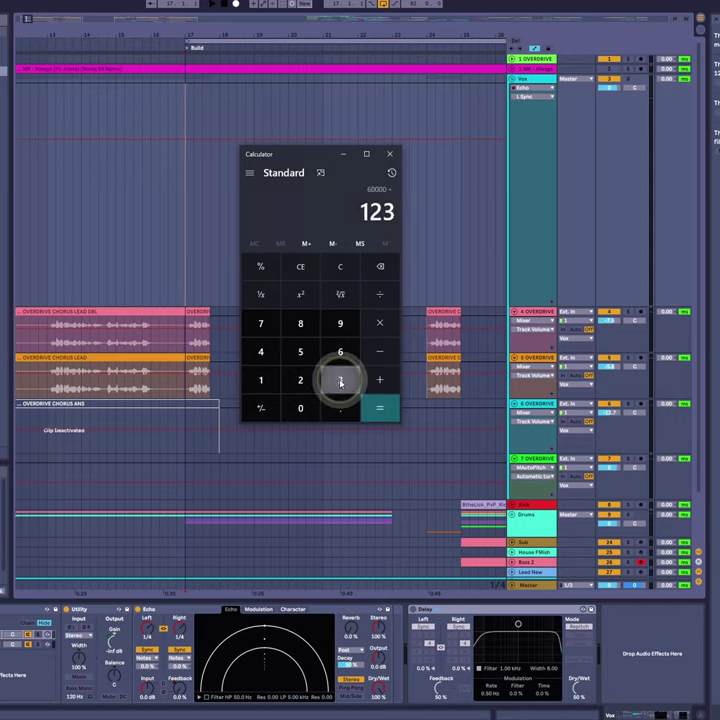
{"action": "left_click", "coordinate": [380, 410]}
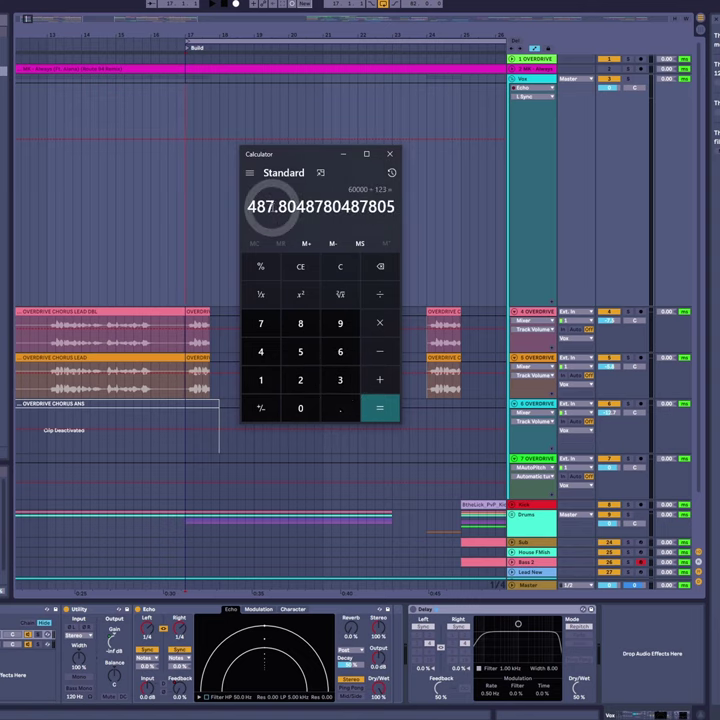
{"action": "left_click_drag", "start_coordinate": [271, 206], "coordinate": [258, 206]}
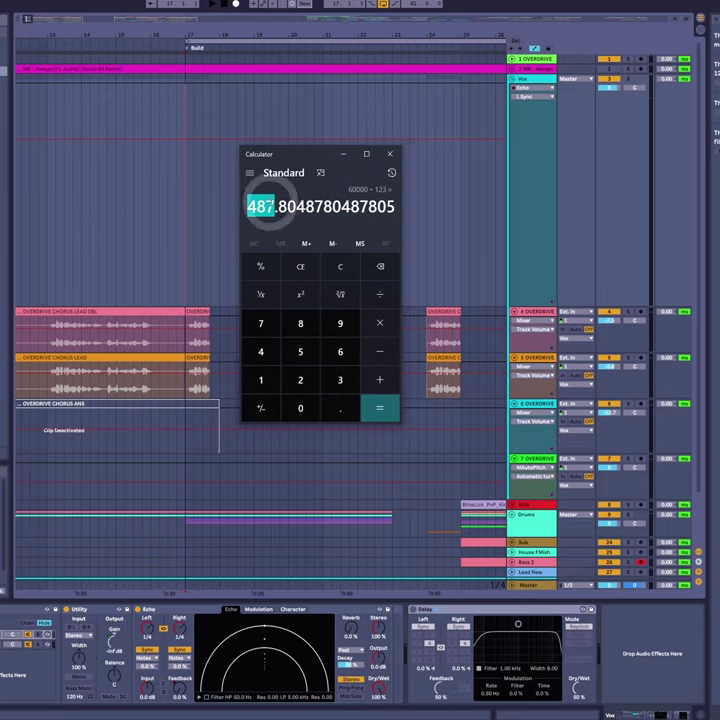
{"action": "left_click_drag", "start_coordinate": [274, 206], "coordinate": [243, 207]}
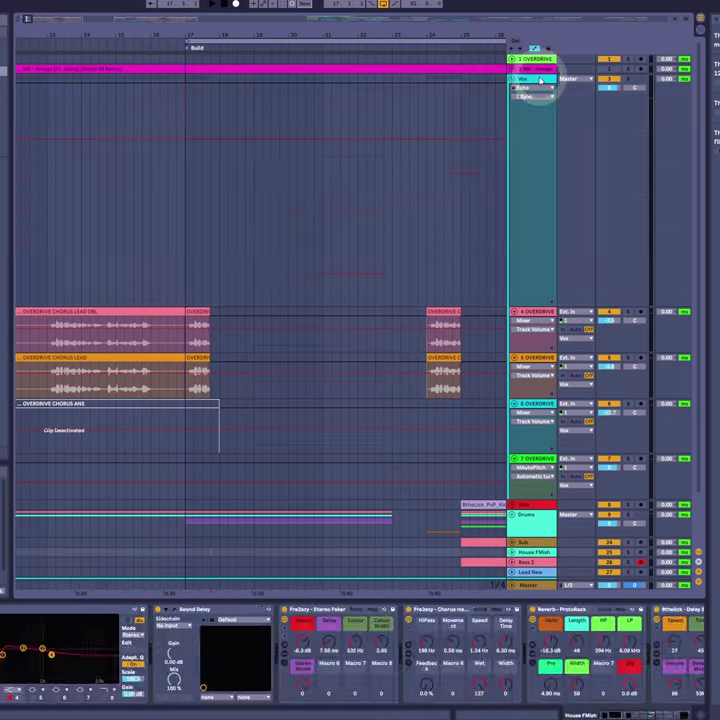
- Select the Vox track and set its Echo's linked delay times to 488 ms
{"action": "left_click", "coordinate": [541, 79]}
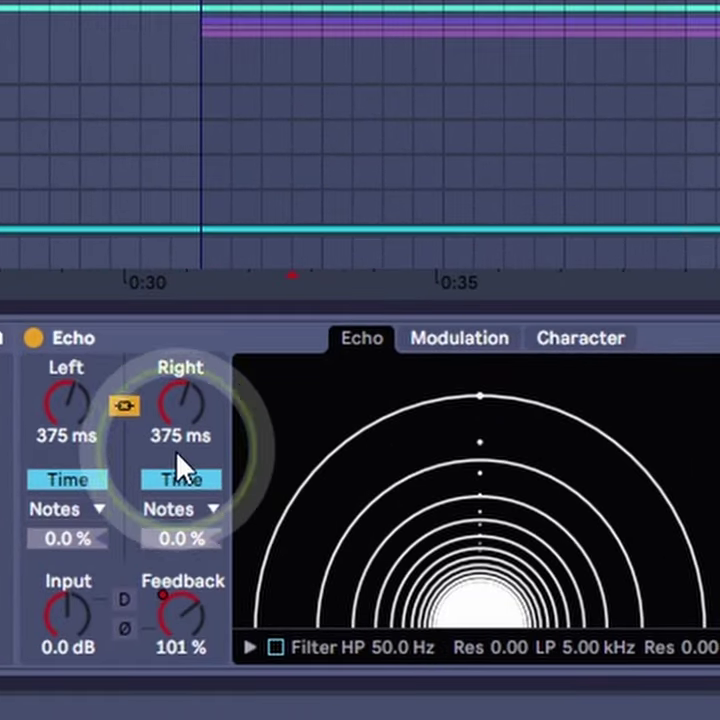
{"action": "left_click", "coordinate": [180, 437]}
{"action": "type", "text": "488"}
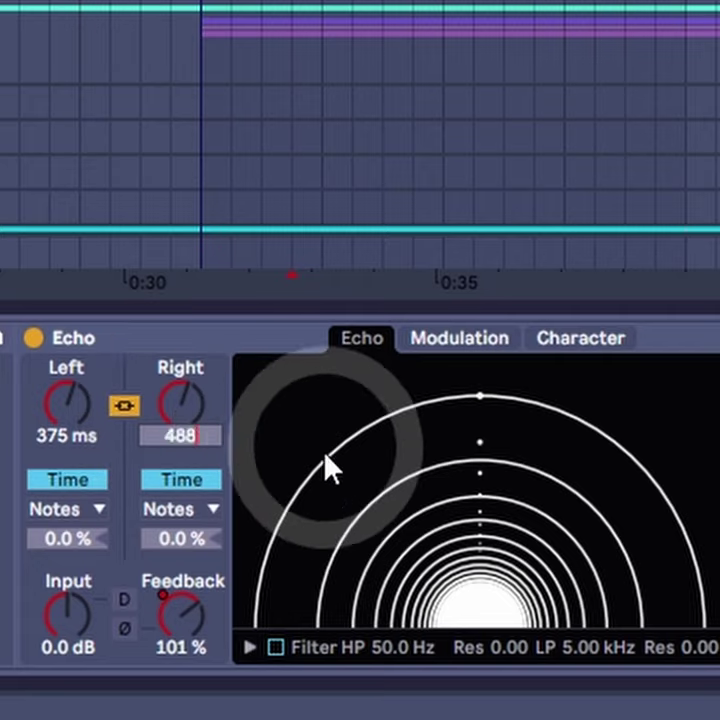
{"action": "key", "text": "Return"}
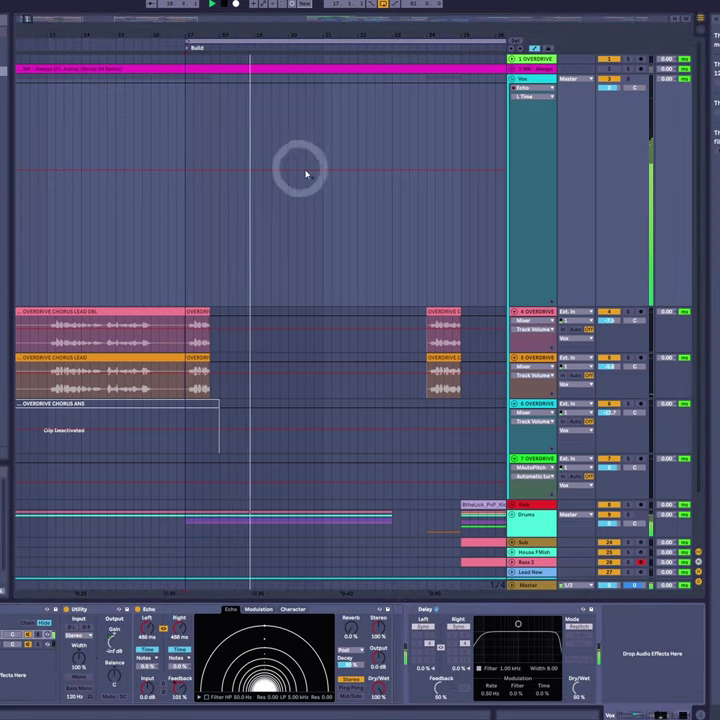
- Automate the Vox track's Echo delay time to ramp down from just before bar 21 to about 8.29 ms at bar 24
{"action": "left_click_drag", "start_coordinate": [504, 232], "coordinate": [386, 267]}
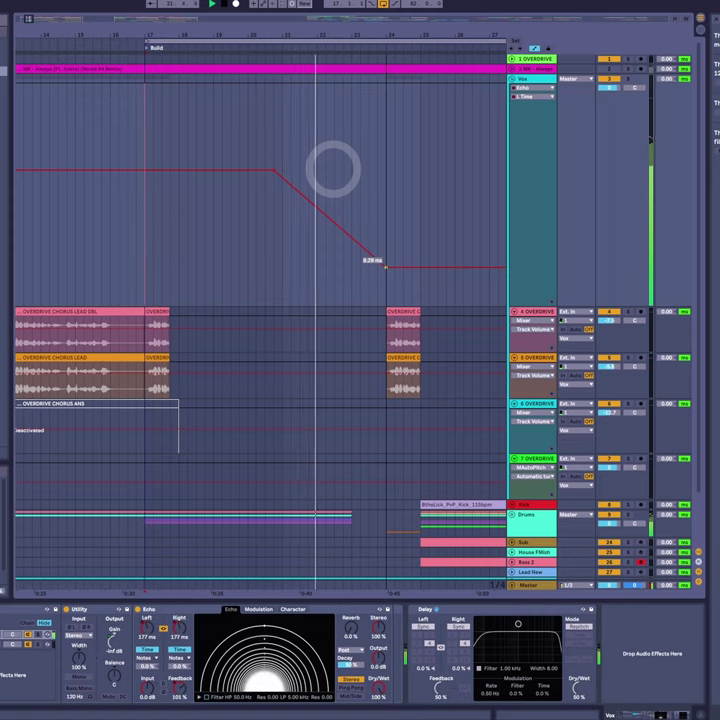